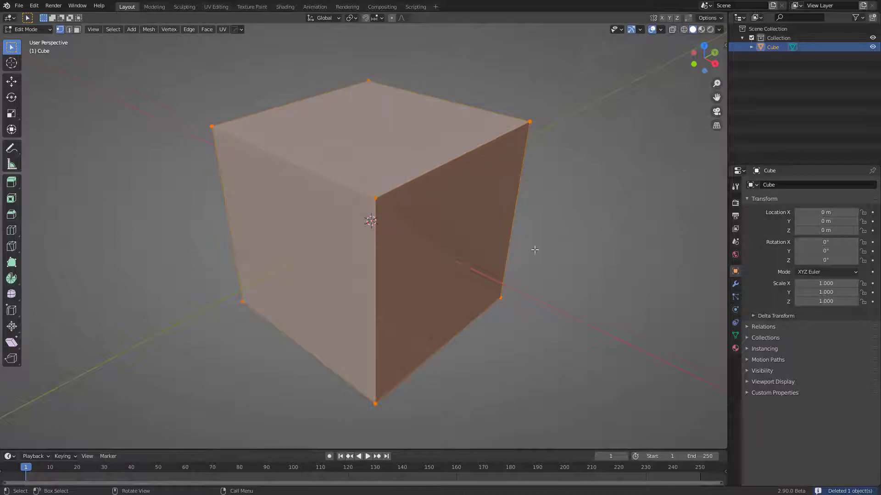
Duplicate the cube geometry, scale the copy down and position it overlapping an upper corner of the original cube.
{"action": "key", "text": "shift+d"}
{"action": "left_click", "coordinate": [429, 210]}
{"action": "key", "text": "s"}
{"action": "left_click", "coordinate": [389, 185]}
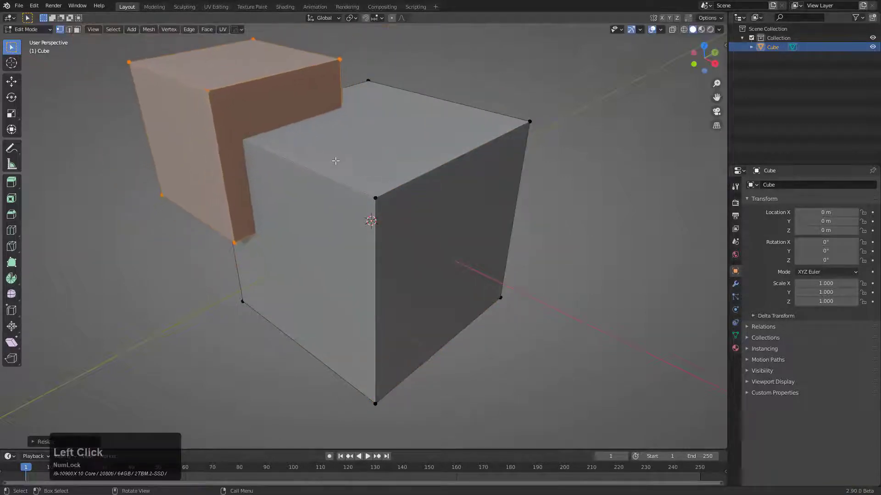
{"action": "middle_click_drag", "start_coordinate": [335, 163], "coordinate": [374, 175]}
{"action": "key", "text": "g"}
{"action": "left_click", "coordinate": [413, 193]}
Cut the smaller cube out of the large one with a HardOps Difference boolean, leaving a corner notch.
{"action": "key", "text": "q"}
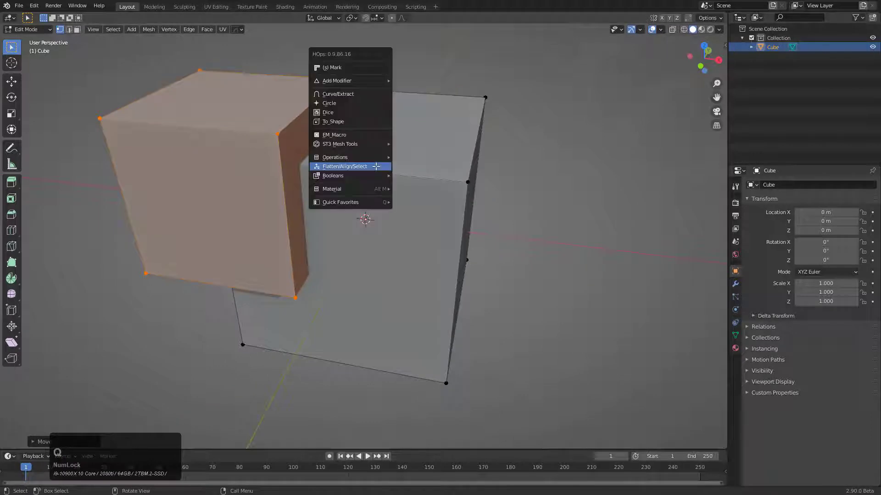
{"action": "mouse_move", "coordinate": [362, 175]}
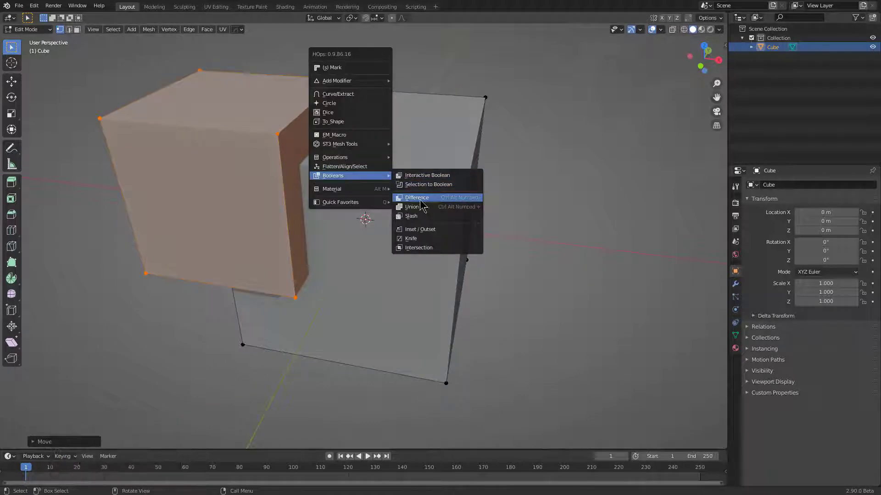
{"action": "left_click", "coordinate": [472, 203]}
{"action": "middle_click_drag", "start_coordinate": [395, 196], "coordinate": [422, 206]}
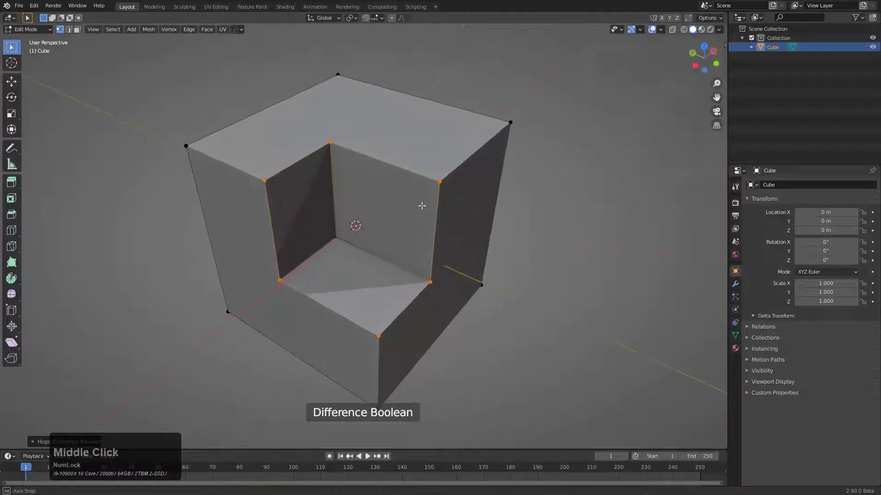
{"action": "scroll", "coordinate": [421, 206], "scroll_direction": "up", "scroll_amount": 1}
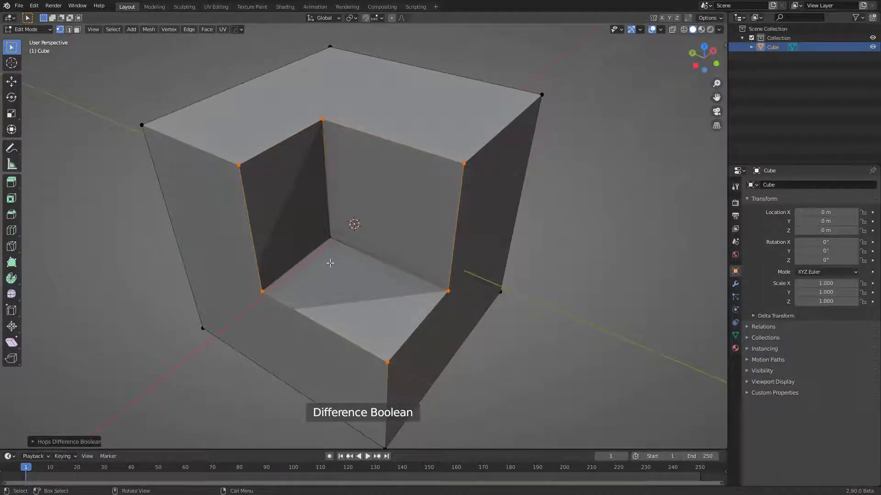
Bevel the notch's inner bottom edge about 0.38 m wide with 9 segments.
{"action": "key", "text": "2"}
{"action": "left_click", "coordinate": [318, 245]}
{"action": "key", "text": "ctrl+b"}
{"action": "scroll", "coordinate": [427, 279], "scroll_direction": "up", "scroll_amount": 5}
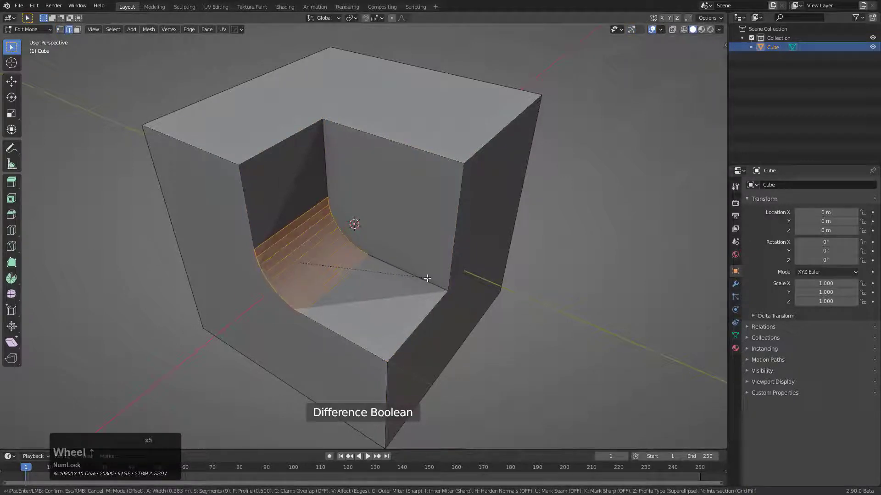
{"action": "left_click", "coordinate": [427, 278]}
{"action": "middle_click_drag", "start_coordinate": [409, 259], "coordinate": [307, 188]}
Move the notch's flat inner side wall along the X axis to narrow the notch.
{"action": "key", "text": "3"}
{"action": "left_click", "coordinate": [403, 229]}
{"action": "key", "text": "g"}
{"action": "key", "text": "x"}
{"action": "left_click", "coordinate": [386, 244]}
Snap the 3D cursor to the notch's top inner corner vertex, then add a cube there and scale it down.
{"action": "key", "text": "1"}
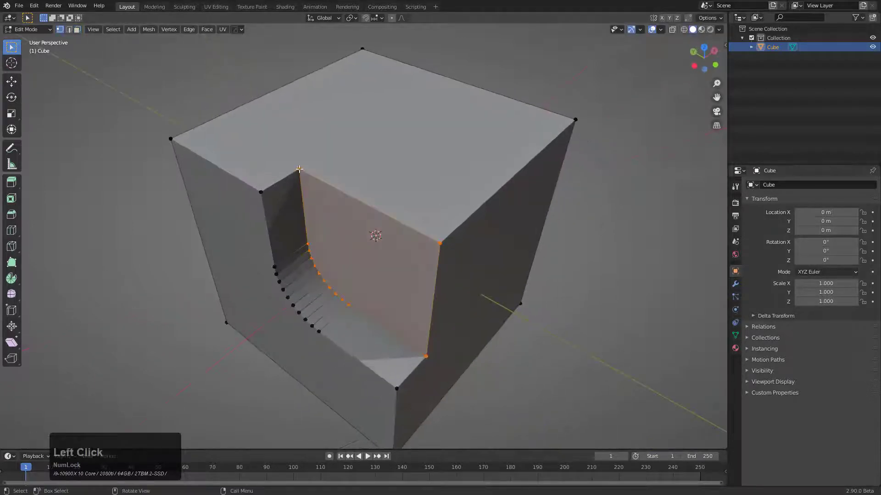
{"action": "left_click", "coordinate": [299, 169]}
{"action": "key", "text": "shift+s"}
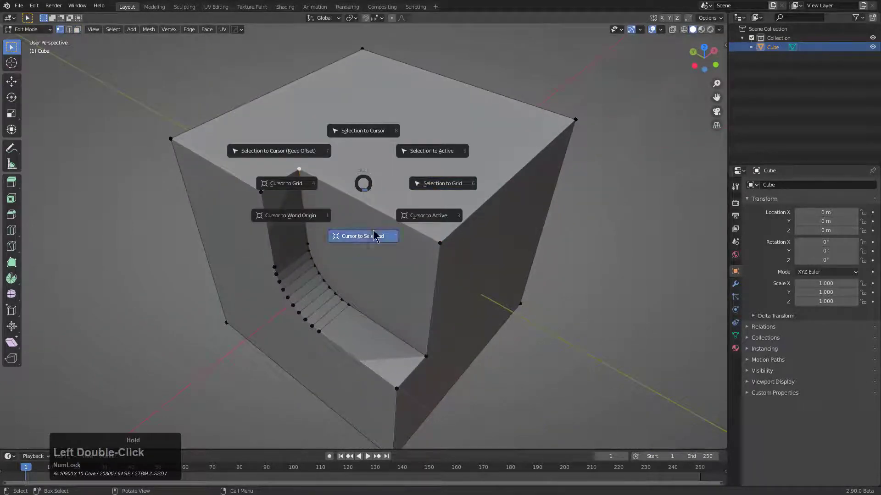
{"action": "left_click", "coordinate": [375, 235]}
{"action": "key", "text": "shift+a"}
{"action": "left_click", "coordinate": [401, 227]}
{"action": "key", "text": "s"}
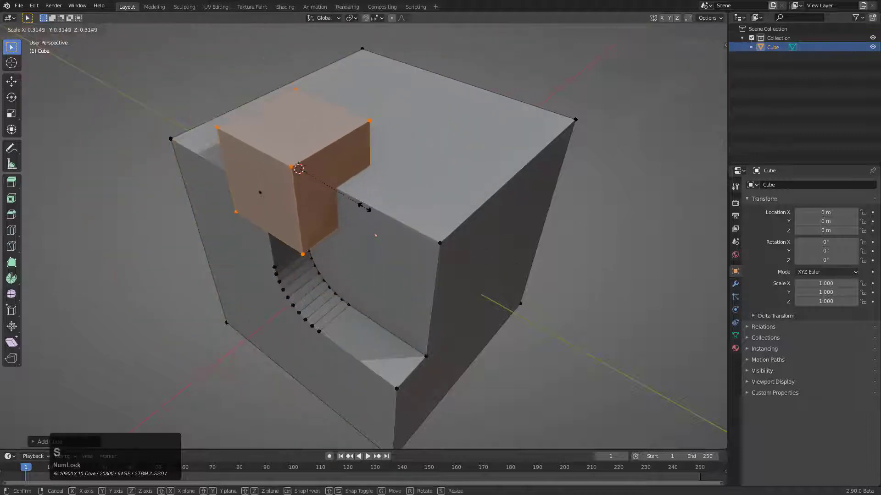
{"action": "left_click", "coordinate": [360, 200]}
Merge the small cube into the main block with a HardOps Union boolean.
{"action": "key", "text": "q"}
{"action": "mouse_move", "coordinate": [357, 202]}
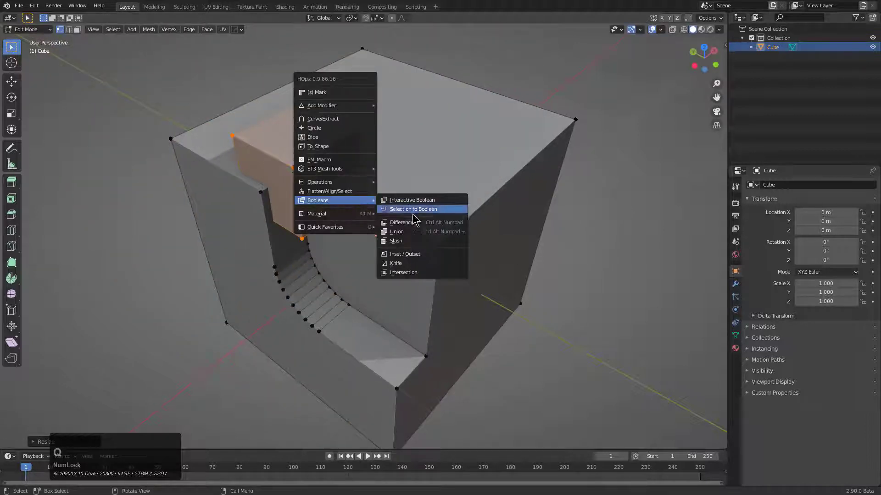
{"action": "left_click", "coordinate": [408, 232]}
{"action": "middle_click_drag", "start_coordinate": [384, 232], "coordinate": [359, 238]}
{"action": "scroll", "coordinate": [318, 250], "scroll_direction": "up", "scroll_amount": 2}
{"action": "scroll", "coordinate": [359, 238], "scroll_direction": "down", "scroll_amount": 3}
Bevel the union's intersection edges about 0.05 m wide with a single segment.
{"action": "key", "text": "ctrl+b"}
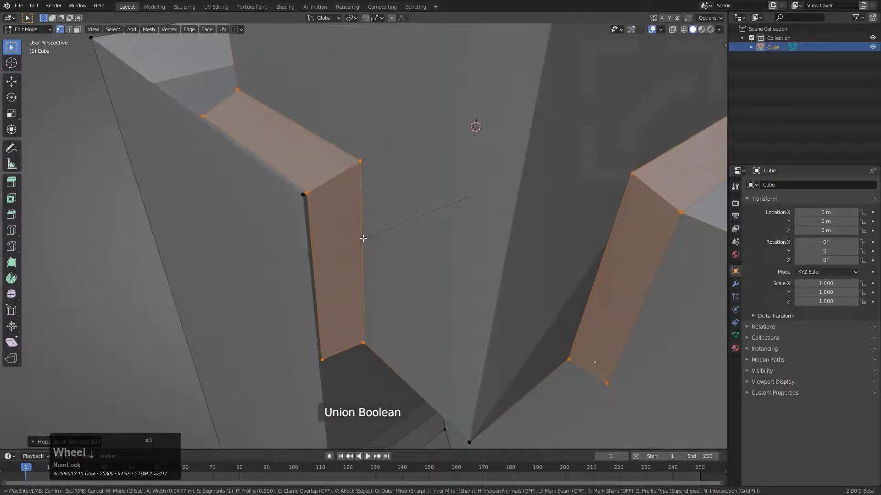
{"action": "left_click", "coordinate": [366, 238]}
{"action": "scroll", "coordinate": [368, 242], "scroll_direction": "down", "scroll_amount": 4}
{"action": "middle_click_drag", "start_coordinate": [396, 278], "coordinate": [387, 253]}
{"action": "scroll", "coordinate": [492, 211], "scroll_direction": "up", "scroll_amount": 2}
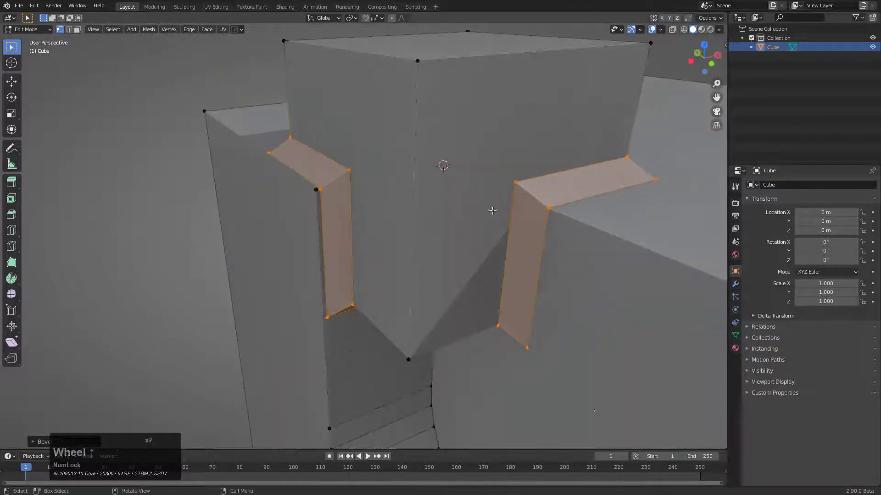
Round the main block's upper notch edge and its adjoining chamfer edge with a multi-segment bevel.
{"action": "left_click", "coordinate": [533, 193], "text": "alt"}
{"action": "scroll", "coordinate": [514, 213], "scroll_direction": "down", "scroll_amount": 2}
{"action": "middle_click_drag", "start_coordinate": [499, 230], "coordinate": [470, 214]}
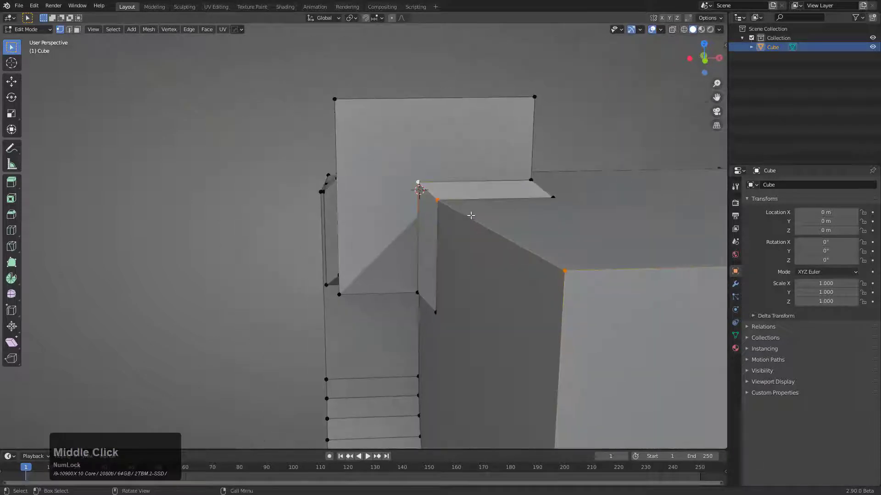
{"action": "scroll", "coordinate": [500, 224], "scroll_direction": "down", "scroll_amount": 1}
{"action": "key", "text": "ctrl+b"}
{"action": "scroll", "coordinate": [599, 257], "scroll_direction": "down", "scroll_amount": 4}
{"action": "left_click", "coordinate": [605, 256]}
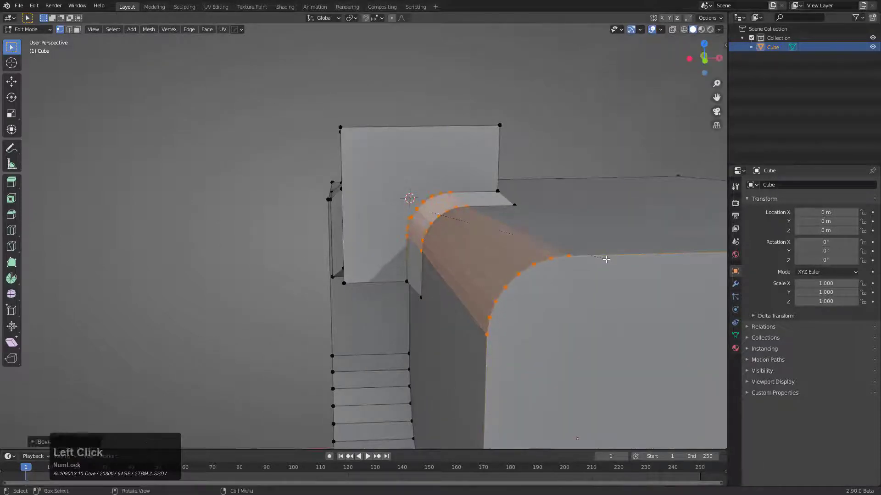
Sharpen the object in Object Mode with HardOps at 30° sharpness and 60° auto smooth.
{"action": "key", "text": "Tab"}
{"action": "middle_click_drag", "start_coordinate": [605, 256], "coordinate": [406, 228]}
{"action": "key", "text": "q"}
{"action": "left_click", "coordinate": [459, 242]}
{"action": "scroll", "coordinate": [405, 228], "scroll_direction": "up", "scroll_amount": 3}
Bevel the chamfer strip's corner edge on the notch's opposite side about 0.056 m wide with 7 segments.
{"action": "key", "text": "Tab"}
{"action": "scroll", "coordinate": [405, 223], "scroll_direction": "up", "scroll_amount": 3}
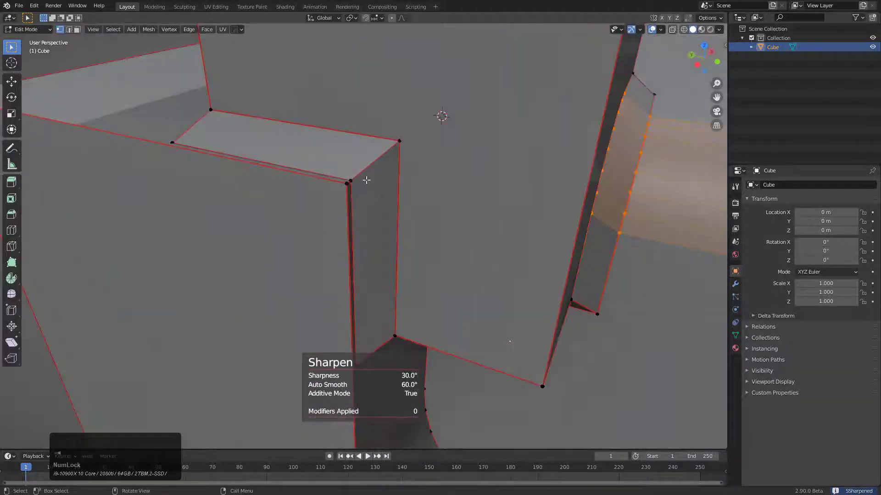
{"action": "left_click", "coordinate": [365, 170], "text": "alt"}
{"action": "key", "text": "ctrl+b"}
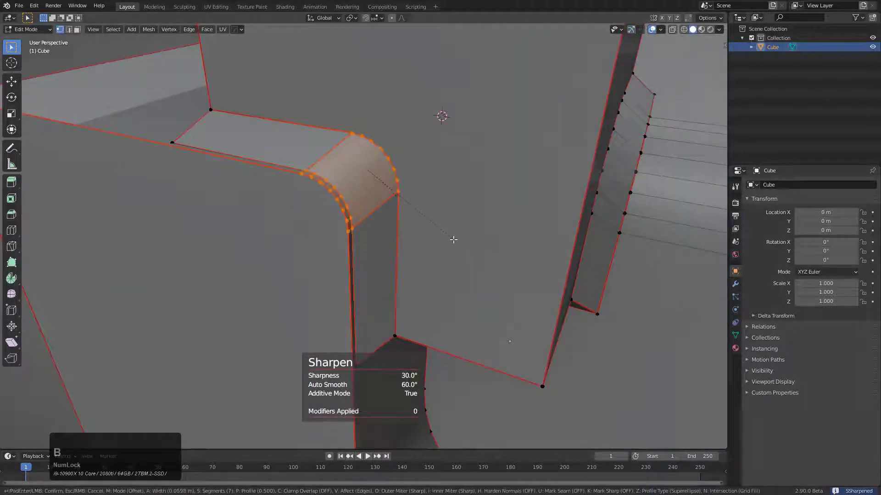
{"action": "left_click", "coordinate": [454, 240]}
Round the small block's vertical front corner edge with a multi-segment bevel.
{"action": "key", "text": "Tab"}
{"action": "scroll", "coordinate": [408, 221], "scroll_direction": "down", "scroll_amount": 3}
{"action": "key", "text": "a"}
{"action": "scroll", "coordinate": [436, 229], "scroll_direction": "down", "scroll_amount": 4}
{"action": "middle_click_drag", "start_coordinate": [436, 228], "coordinate": [374, 173]}
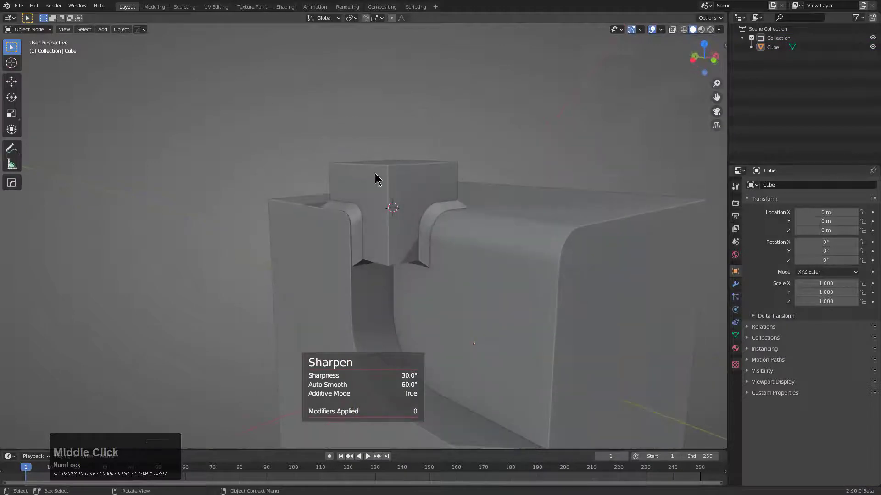
{"action": "middle_click_drag", "start_coordinate": [382, 226], "coordinate": [385, 254]}
{"action": "key", "text": "Tab"}
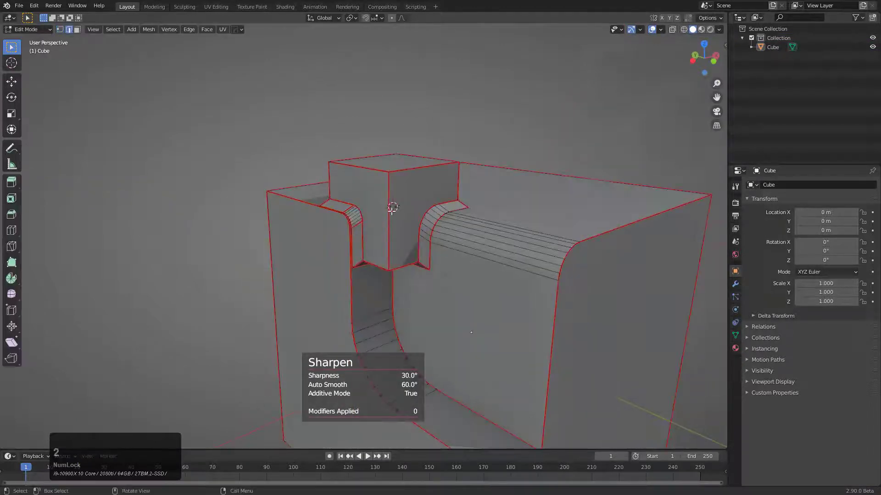
{"action": "key", "text": "Tab"}
{"action": "mouse_move", "coordinate": [428, 222]}
{"action": "middle_mouse_down"}
{"action": "mouse_move", "coordinate": [406, 228]}
{"action": "mouse_move", "coordinate": [415, 233]}
{"action": "mouse_move", "coordinate": [383, 223]}
{"action": "middle_mouse_up"}
{"action": "scroll", "coordinate": [398, 215], "scroll_direction": "up", "scroll_amount": 1}
{"action": "key", "text": "Tab"}
{"action": "key", "text": "a"}
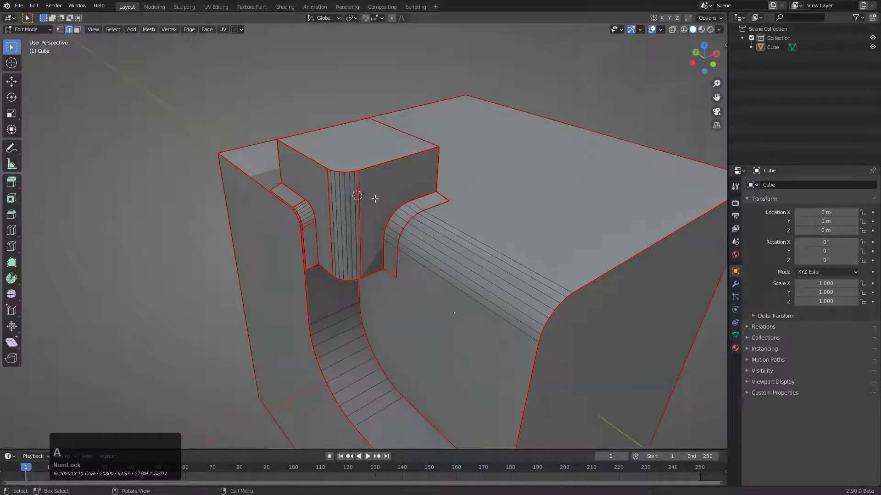
Add a cube at the rounded top corner of the small block, scale it down and flatten it along Z.
{"action": "scroll", "coordinate": [375, 194], "scroll_direction": "up", "scroll_amount": 2}
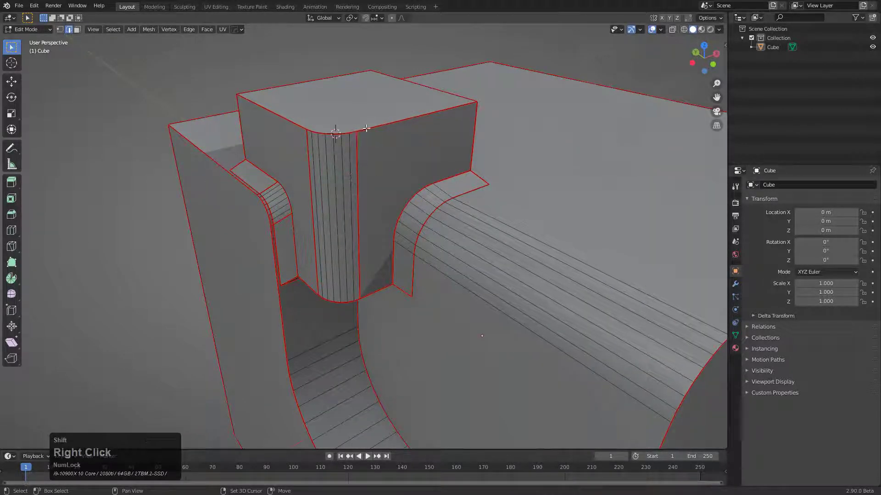
{"action": "key", "text": "shift+a"}
{"action": "left_click", "coordinate": [367, 130]}
{"action": "key", "text": "s"}
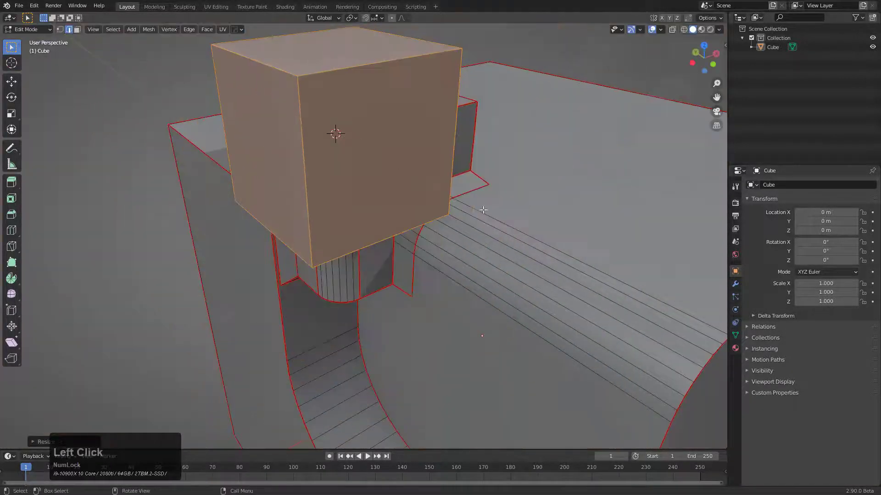
{"action": "left_click", "coordinate": [463, 175]}
{"action": "middle_click_drag", "start_coordinate": [463, 175], "coordinate": [468, 157]}
{"action": "key", "text": "s"}
{"action": "key", "text": "z"}
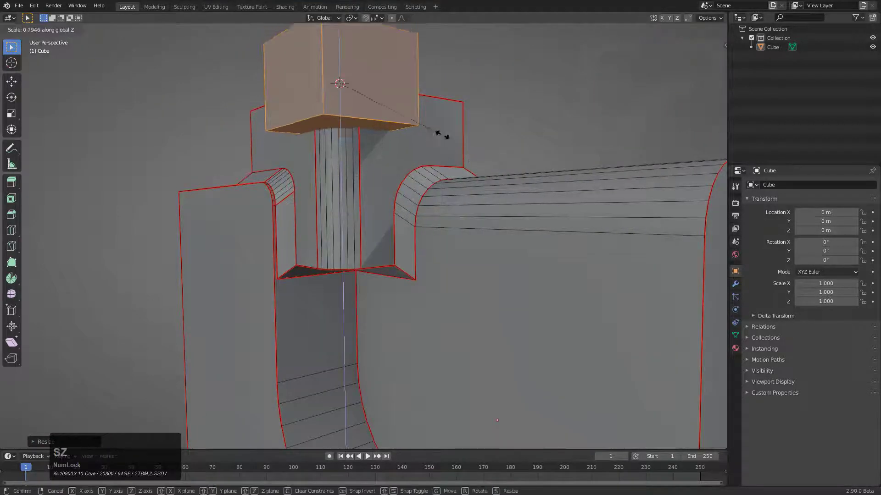
{"action": "left_click", "coordinate": [402, 124]}
Resize the flattened cube, move it over the small block's rounded corner and reduce its height along Z.
{"action": "key", "text": "s"}
{"action": "middle_click_drag", "start_coordinate": [401, 124], "coordinate": [346, 188]}
{"action": "left_click", "coordinate": [399, 174]}
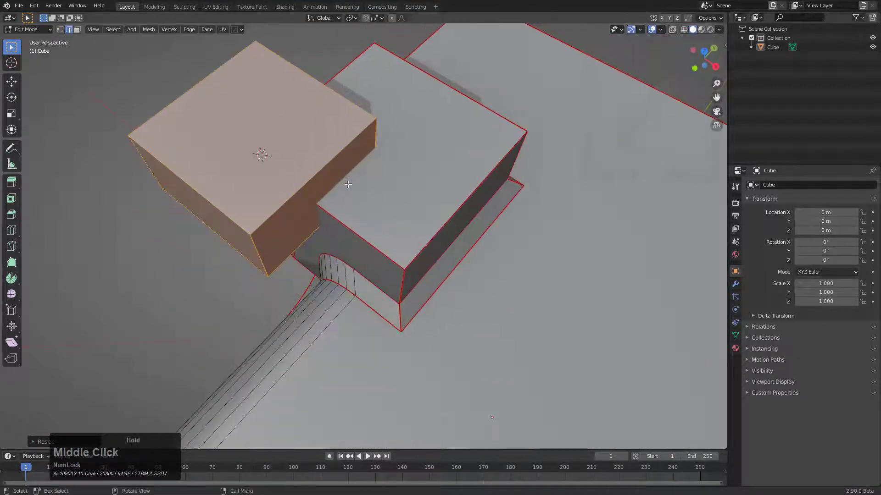
{"action": "key", "text": "g"}
{"action": "left_click", "coordinate": [406, 176]}
{"action": "mouse_move", "coordinate": [406, 176]}
{"action": "middle_mouse_down"}
{"action": "mouse_move", "coordinate": [406, 159]}
{"action": "mouse_move", "coordinate": [419, 168]}
{"action": "middle_mouse_up"}
{"action": "key", "text": "s"}
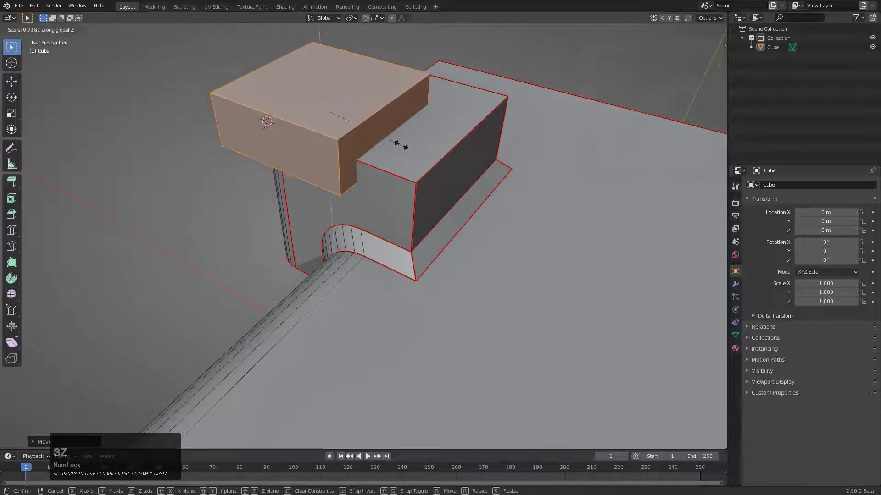
{"action": "left_click", "coordinate": [399, 143]}
Split off the overlapped top corner of the small block with a HardOps Slash boolean.
{"action": "key", "text": "q"}
{"action": "mouse_move", "coordinate": [386, 252]}
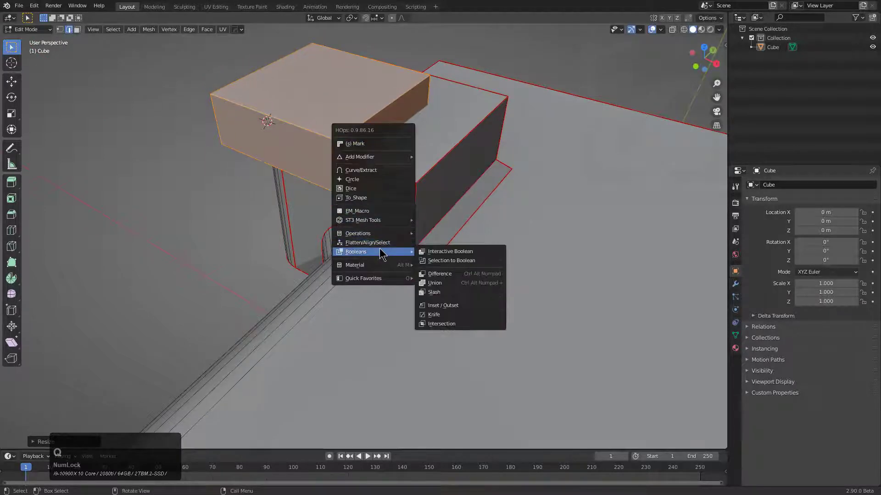
{"action": "left_click", "coordinate": [438, 294]}
{"action": "middle_click_drag", "start_coordinate": [378, 210], "coordinate": [408, 191]}
{"action": "scroll", "coordinate": [381, 211], "scroll_direction": "up", "scroll_amount": 3}
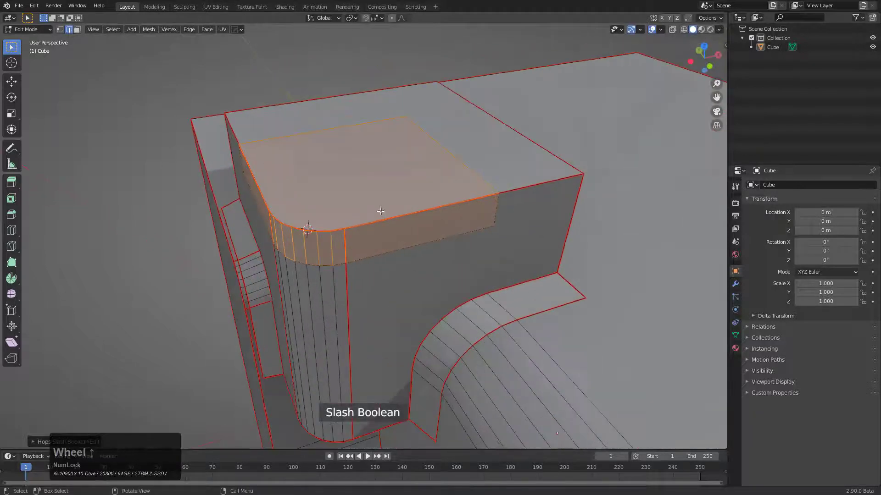
Examine the slashed corner section in Object Mode and X-ray, and with a cancelled trial move.
{"action": "key", "text": "Tab"}
{"action": "left_click", "coordinate": [365, 223]}
{"action": "key", "text": "alt+z"}
{"action": "key", "text": "alt+z"}
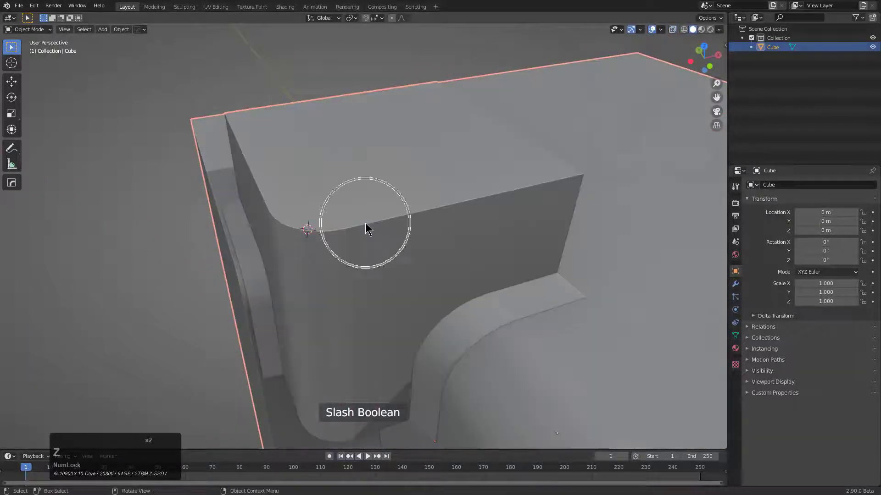
{"action": "key", "text": "Tab"}
{"action": "key", "text": "alt+z"}
{"action": "key", "text": "alt+z"}
{"action": "key", "text": "g"}
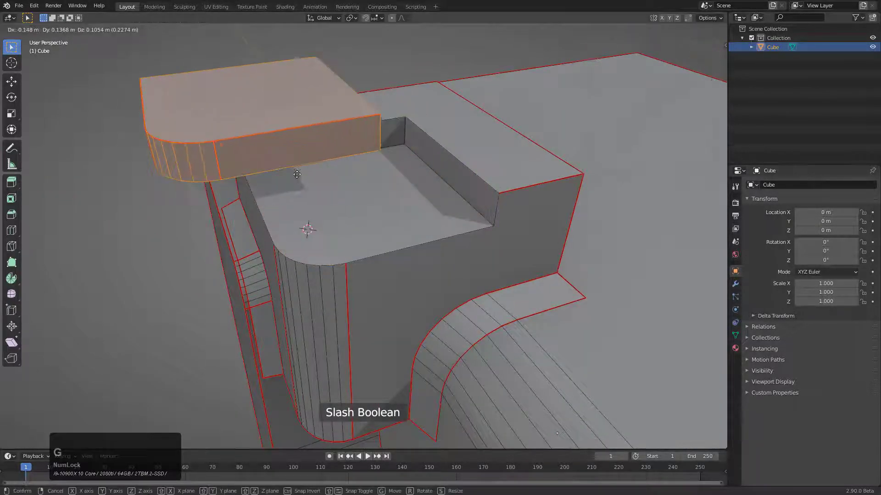
{"action": "right_click", "coordinate": [297, 174]}
Scale the slashed corner piece down, adjust its height along Z and place it inset within the recess.
{"action": "key", "text": "s"}
{"action": "middle_click_drag", "start_coordinate": [296, 175], "coordinate": [436, 211]}
{"action": "left_click", "coordinate": [476, 252]}
{"action": "key", "text": "g"}
{"action": "left_click", "coordinate": [460, 219]}
{"action": "key", "text": "s"}
{"action": "key", "text": "z"}
{"action": "left_click", "coordinate": [497, 291]}
{"action": "key", "text": "g"}
{"action": "left_click", "coordinate": [465, 209]}
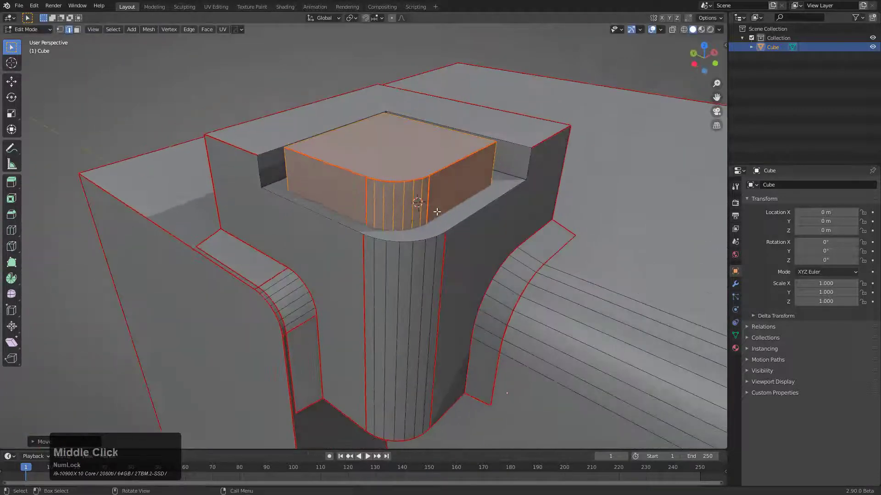
{"action": "left_click", "coordinate": [436, 212]}
Merge the inset corner piece into the block with a HardOps Union boolean.
{"action": "key", "text": "q"}
{"action": "mouse_move", "coordinate": [454, 212]}
{"action": "left_click", "coordinate": [508, 244]}
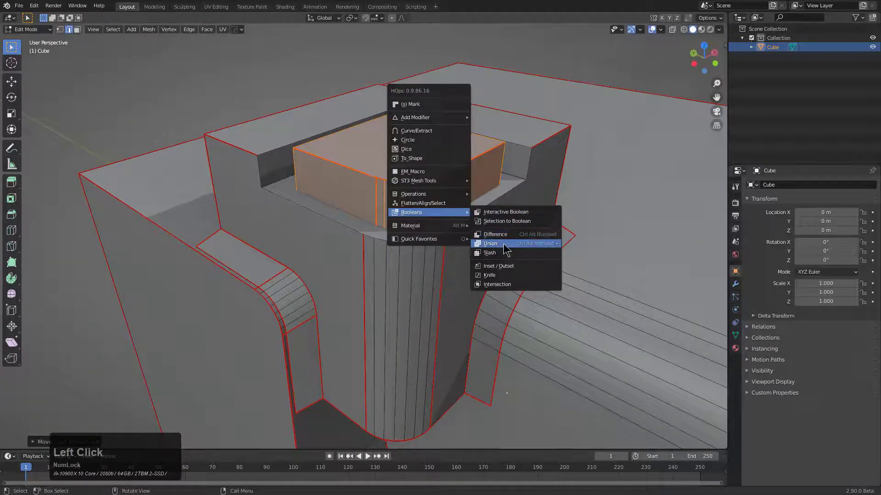
{"action": "middle_click_drag", "start_coordinate": [507, 248], "coordinate": [459, 229]}
{"action": "scroll", "coordinate": [444, 223], "scroll_direction": "up", "scroll_amount": 2}
Bevel the seam around the raised pad's base with a single segment.
{"action": "key", "text": "ctrl+b"}
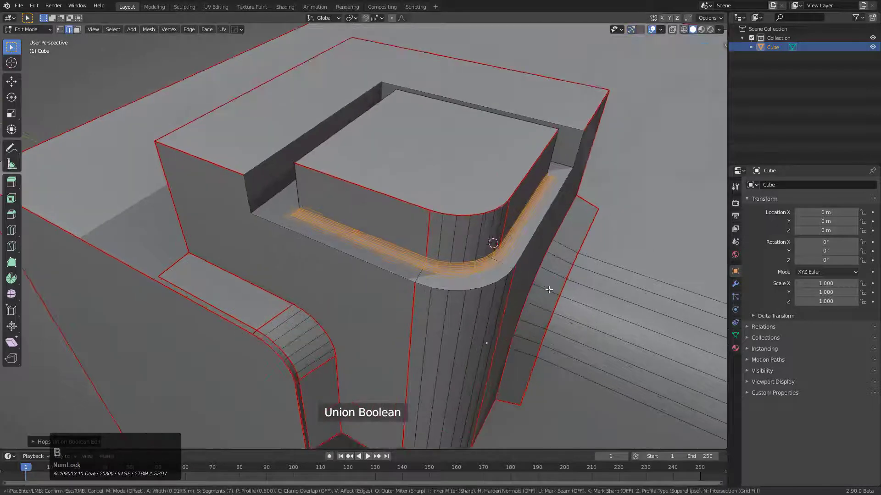
{"action": "scroll", "coordinate": [553, 292], "scroll_direction": "down", "scroll_amount": 6}
{"action": "left_click", "coordinate": [554, 292]}
{"action": "key", "text": "Tab"}
{"action": "scroll", "coordinate": [425, 254], "scroll_direction": "down", "scroll_amount": 2}
{"action": "middle_click_drag", "start_coordinate": [491, 258], "coordinate": [523, 240]}
Round the raised pad's remaining sharp vertical corners with a multi-segment bevel about 0.04 m wide.
{"action": "key", "text": "Tab"}
{"action": "left_click", "coordinate": [398, 216], "text": "alt"}
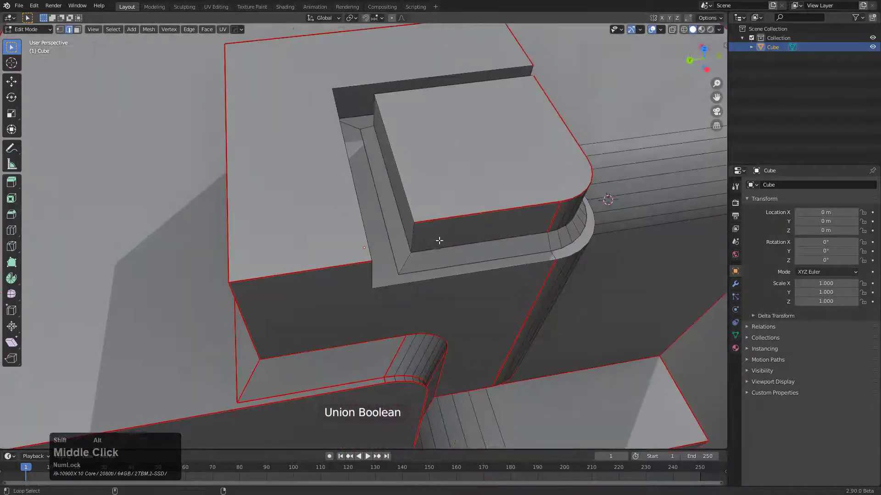
{"action": "key", "text": "ctrl+b"}
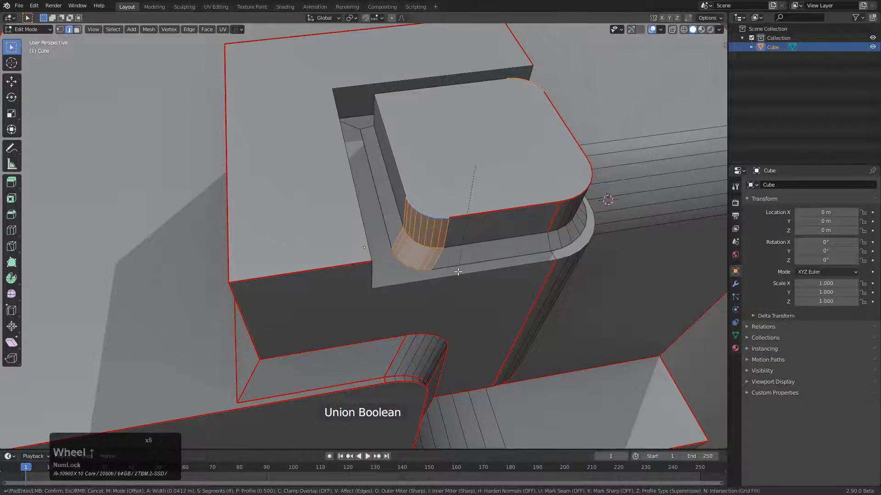
{"action": "left_click", "coordinate": [458, 272]}
{"action": "key", "text": "Tab"}
Reapply HardOps Sharpen to the object at 30° sharpness and 60° auto smooth after rounding the pad.
{"action": "middle_click_drag", "start_coordinate": [472, 227], "coordinate": [387, 189]}
{"action": "key", "text": "q"}
{"action": "left_click", "coordinate": [473, 221]}
{"action": "scroll", "coordinate": [473, 221], "scroll_direction": "down", "scroll_amount": 3}
{"action": "scroll", "coordinate": [378, 168], "scroll_direction": "down", "scroll_amount": 1}
Start a HardOps Selection to Boolean difference from the raised pad's rounded top face.
{"action": "key", "text": "Tab"}
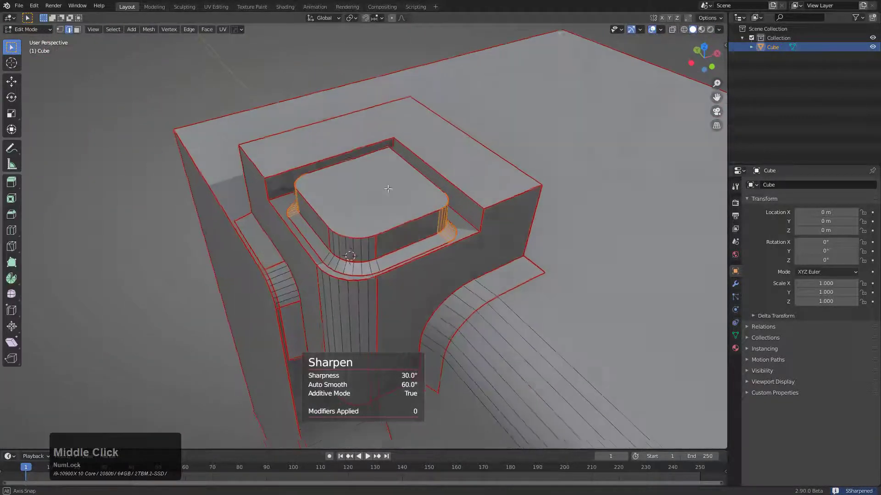
{"action": "key", "text": "3"}
{"action": "left_click", "coordinate": [387, 190]}
{"action": "scroll", "coordinate": [389, 192], "scroll_direction": "up", "scroll_amount": 2}
{"action": "key", "text": "q"}
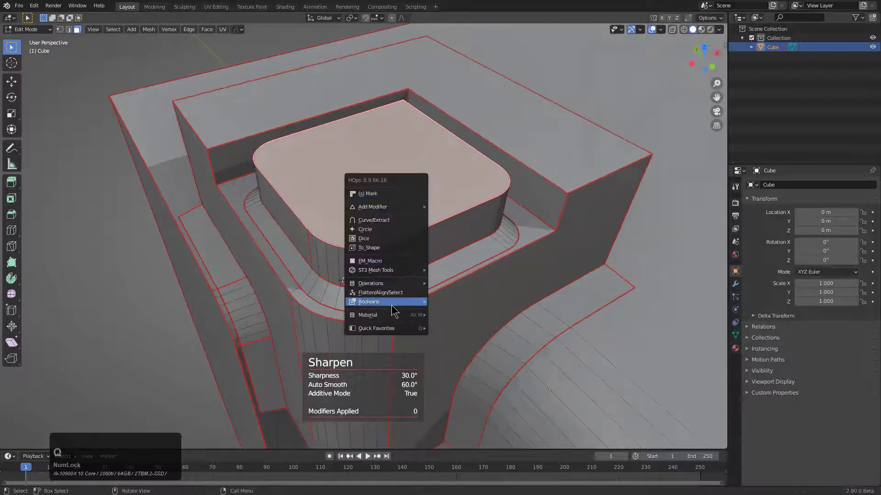
{"action": "mouse_move", "coordinate": [398, 304]}
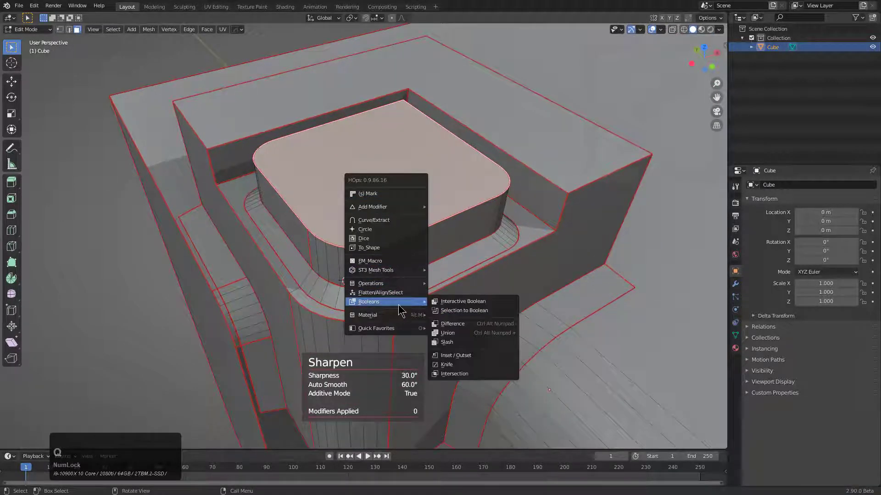
{"action": "left_click", "coordinate": [459, 311]}
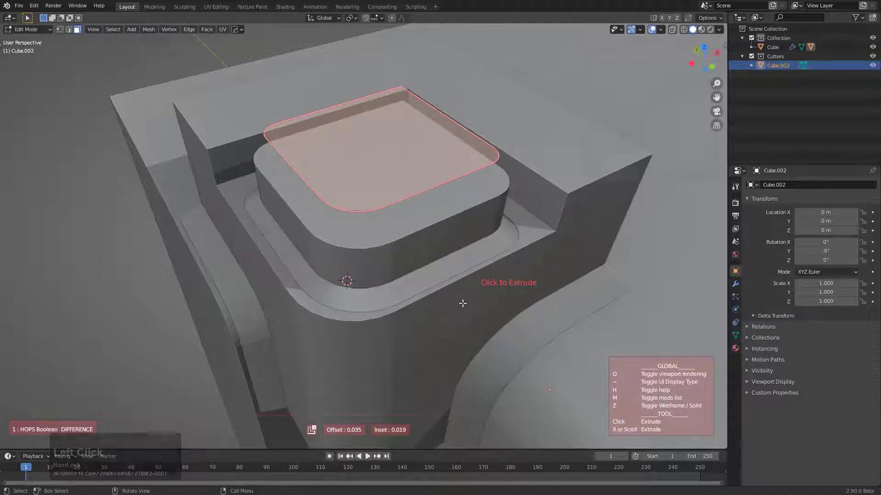
Adjust the pad cutter to an offset of about 0.003 and an inset of about 0.016.
{"action": "key", "text": "shift"}
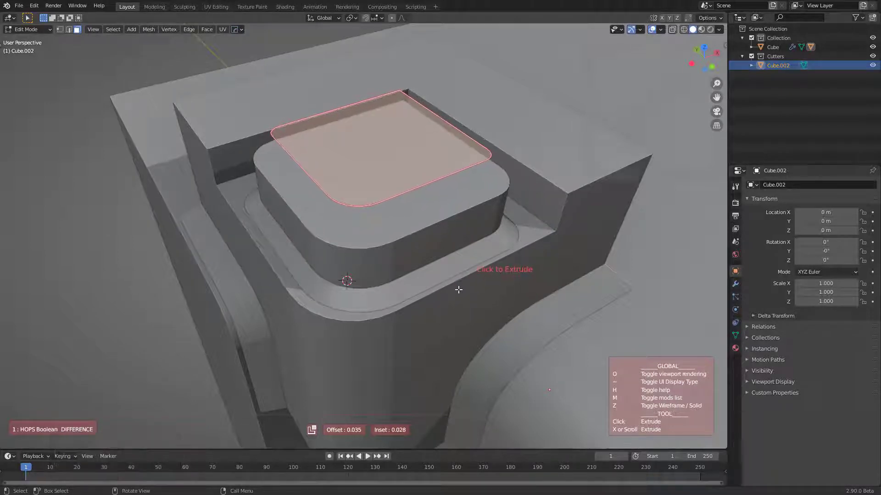
{"action": "key", "text": "shift"}
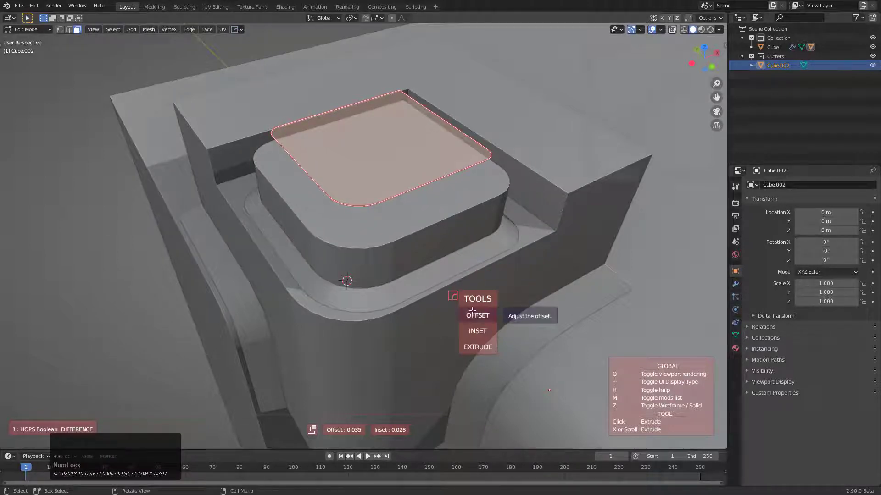
{"action": "left_click", "coordinate": [477, 315]}
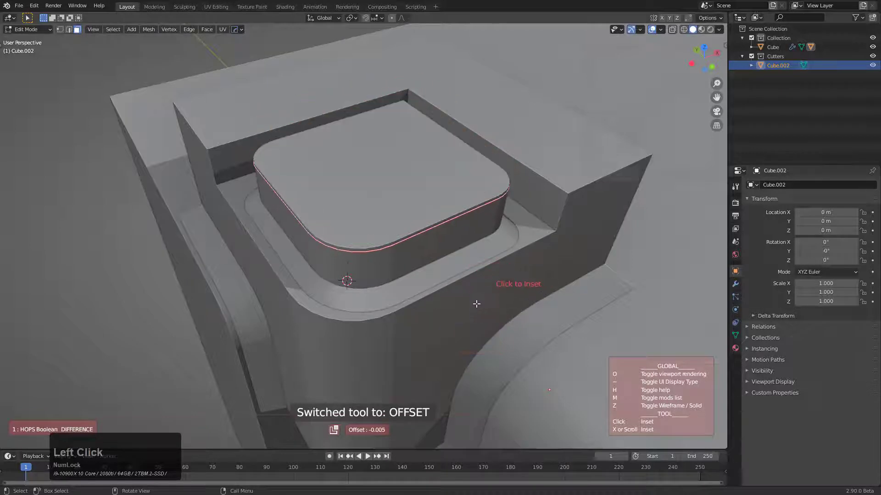
{"action": "key", "text": "shift"}
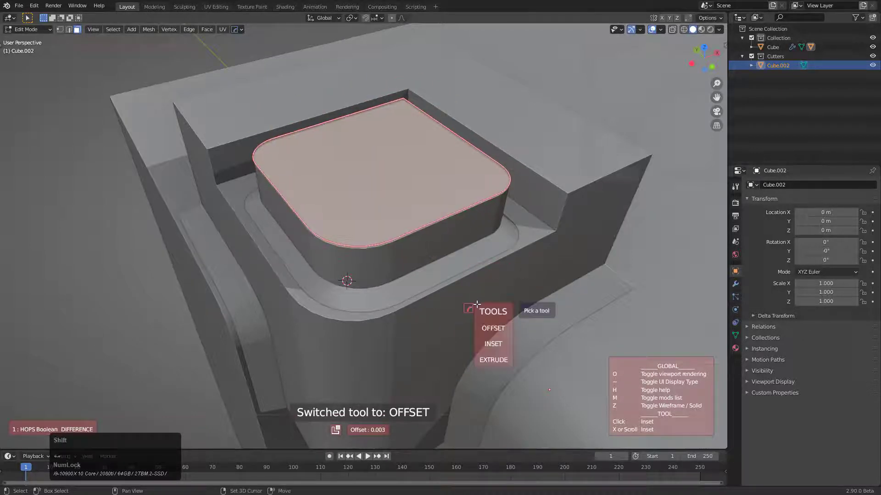
{"action": "left_click", "coordinate": [494, 342]}
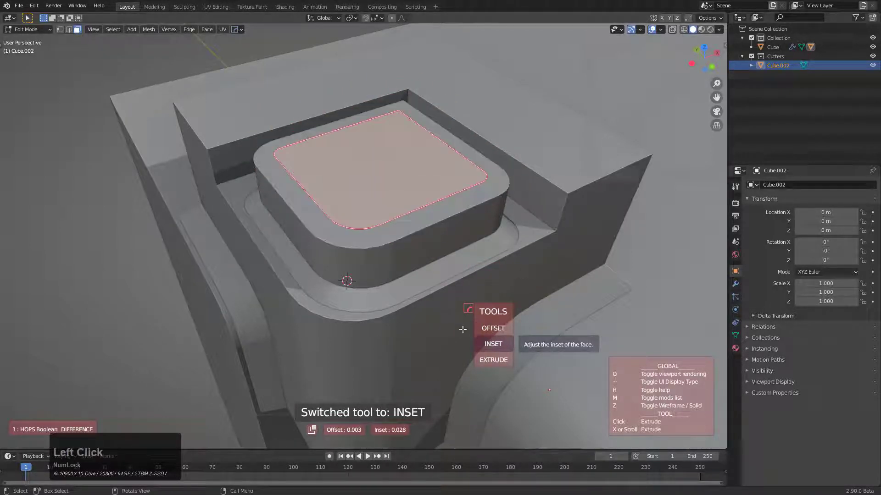
{"action": "key", "text": "shift"}
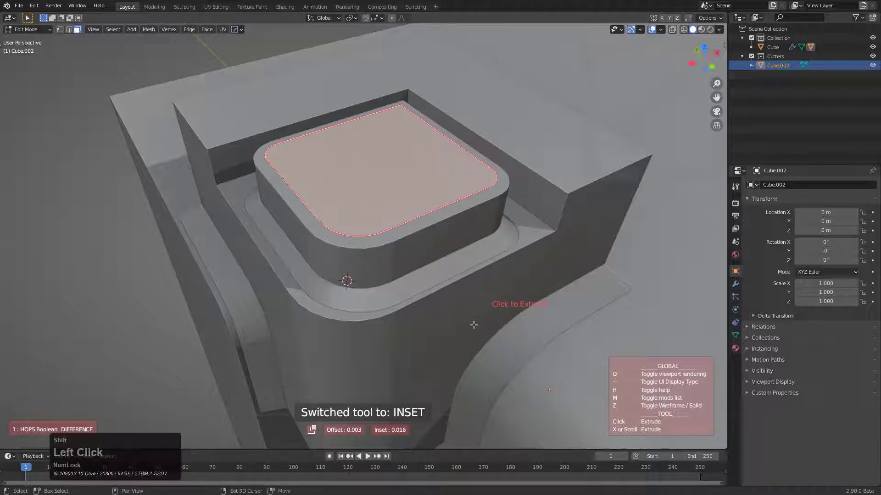
Extrude the cutter about 0.04 into the pad, checking its depth in wireframe, and finish the pocket cut.
{"action": "key", "text": "shift"}
{"action": "left_click", "coordinate": [493, 382]}
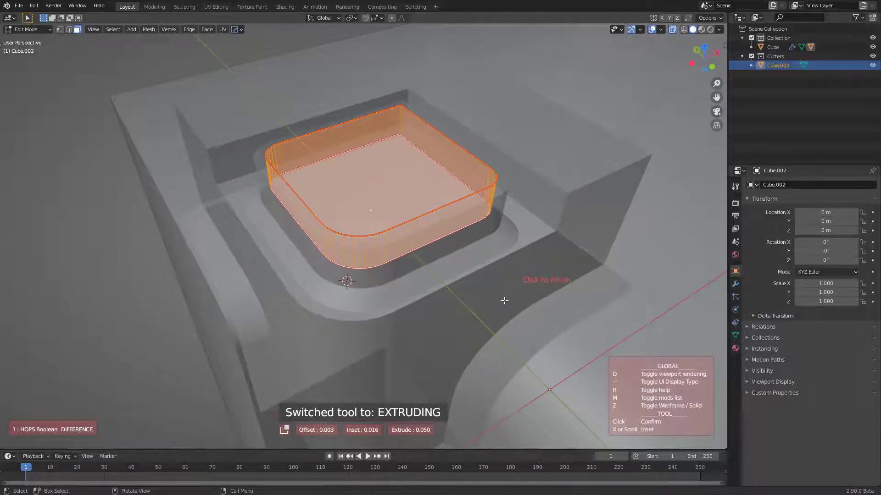
{"action": "key", "text": "alt+z"}
{"action": "key", "text": "alt+z"}
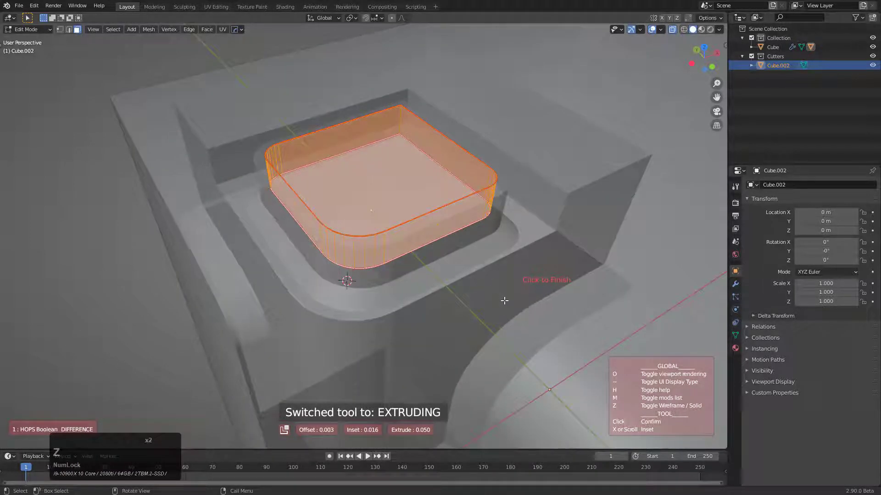
{"action": "key", "text": "alt+z"}
{"action": "key", "text": "alt+z"}
{"action": "key", "text": "alt+z"}
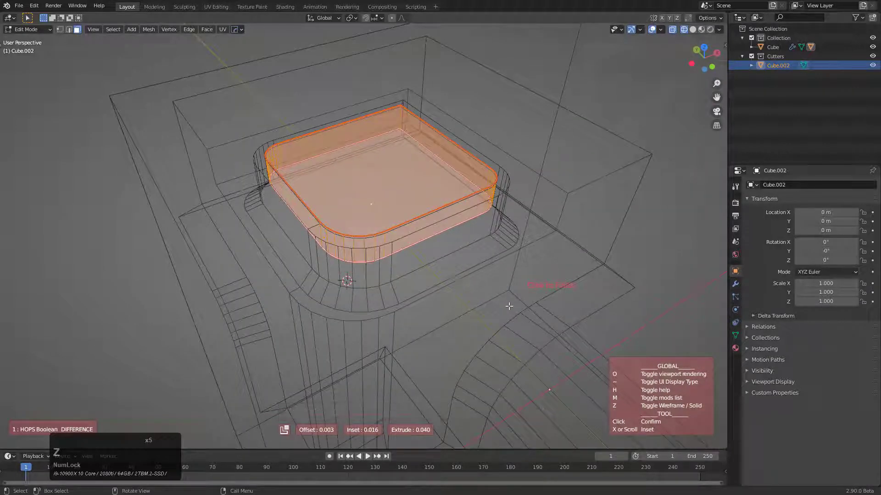
{"action": "left_click", "coordinate": [498, 299]}
Apply the pocket boolean to the cube by converting the object to mesh.
{"action": "middle_click_drag", "start_coordinate": [293, 170], "coordinate": [431, 188]}
{"action": "scroll", "coordinate": [310, 161], "scroll_direction": "down", "scroll_amount": 2}
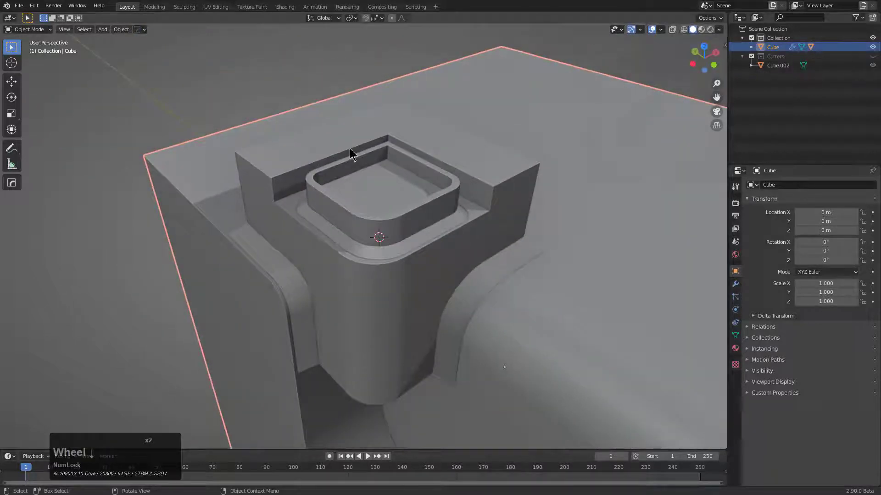
{"action": "middle_click_drag", "start_coordinate": [351, 154], "coordinate": [290, 179]}
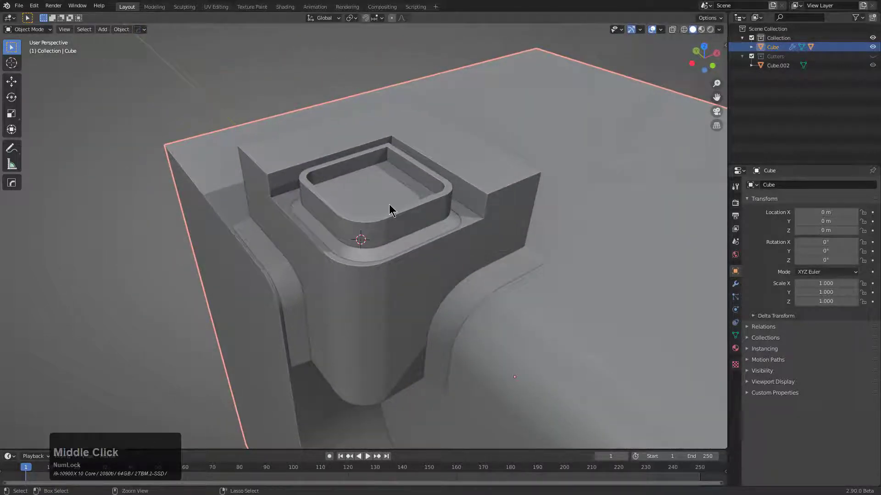
{"action": "key", "text": "ctrl+a"}
{"action": "left_click", "coordinate": [374, 314]}
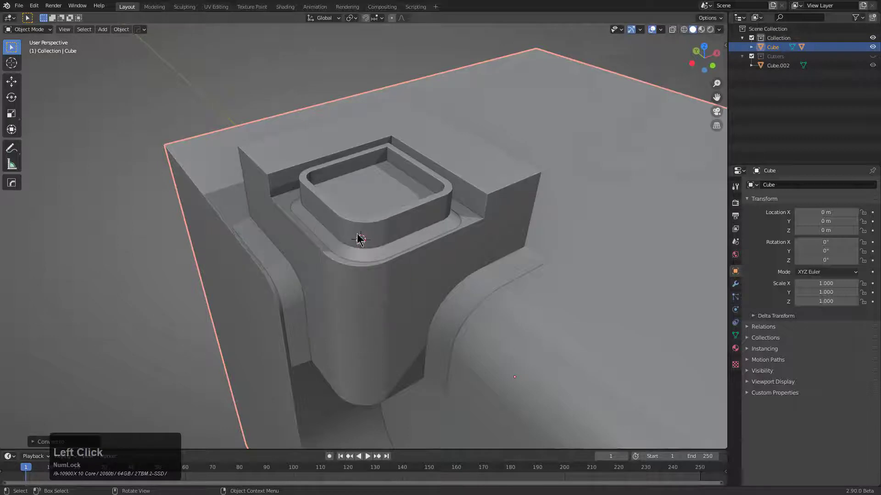
Select only the corner block's L-shaped top face and start a HardOps Selection to Boolean from it.
{"action": "key", "text": "Tab"}
{"action": "middle_click_drag", "start_coordinate": [341, 175], "coordinate": [355, 225]}
{"action": "key", "text": "alt+a"}
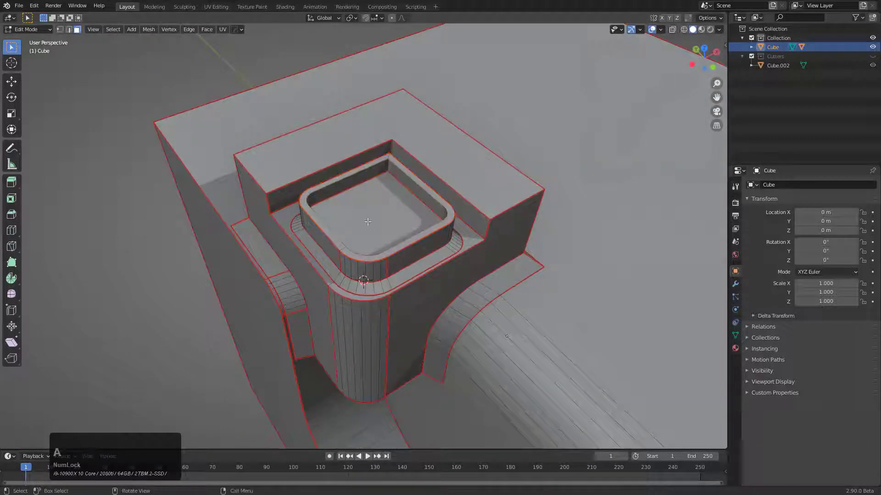
{"action": "left_click", "coordinate": [441, 170]}
{"action": "middle_click_drag", "start_coordinate": [442, 170], "coordinate": [392, 132]}
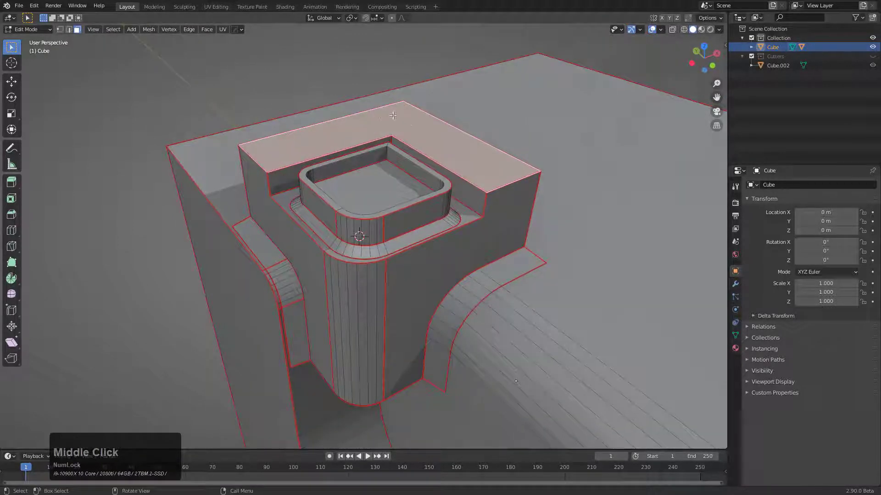
{"action": "key", "text": "q"}
{"action": "mouse_move", "coordinate": [434, 195]}
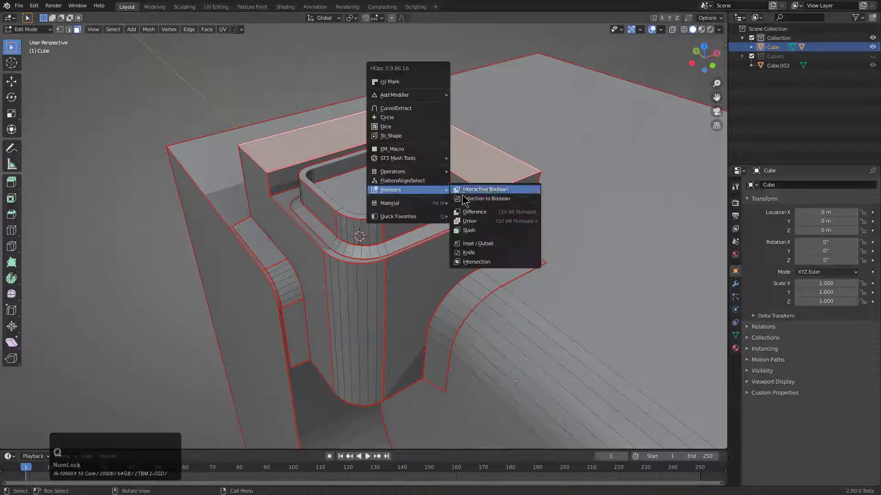
{"action": "left_click", "coordinate": [501, 199]}
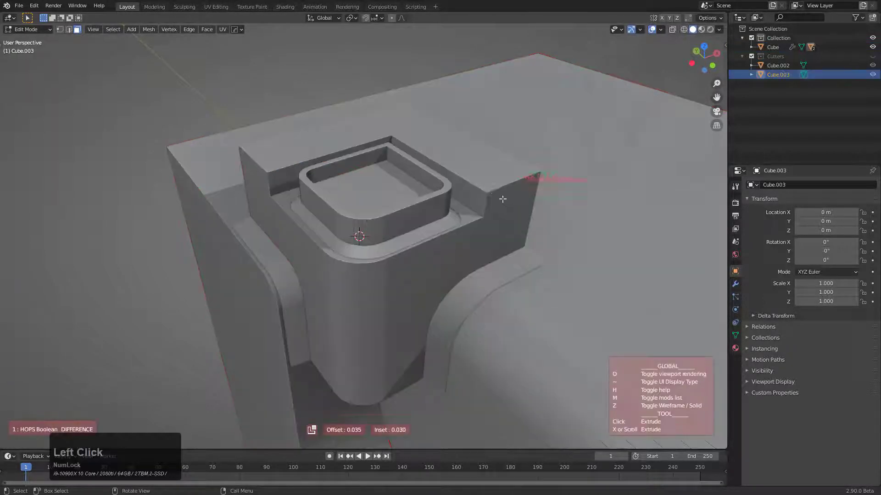
Try adjusting the L-shaped cutter's offset to about 0.158 and its inset to about -0.122, comparing in wireframe, and cancel.
{"action": "key", "text": "z"}
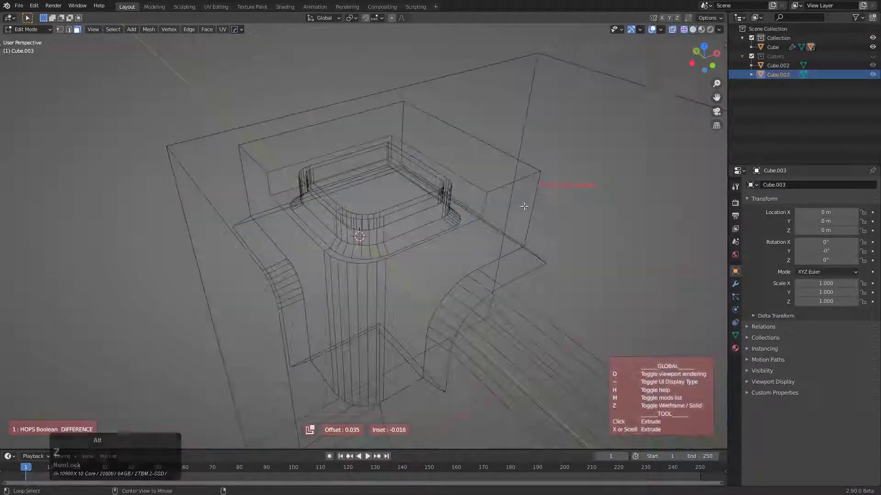
{"action": "key", "text": "alt"}
{"action": "key", "text": "alt"}
{"action": "key", "text": "z"}
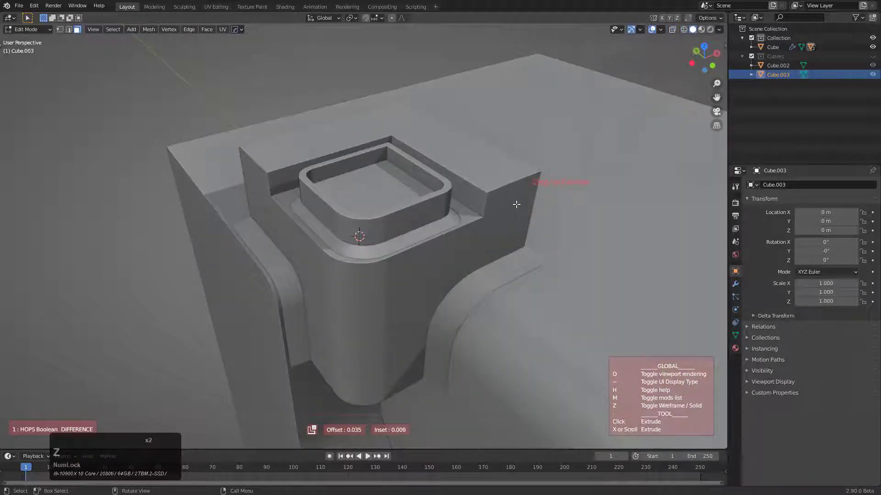
{"action": "key", "text": "shift"}
{"action": "left_click", "coordinate": [540, 230]}
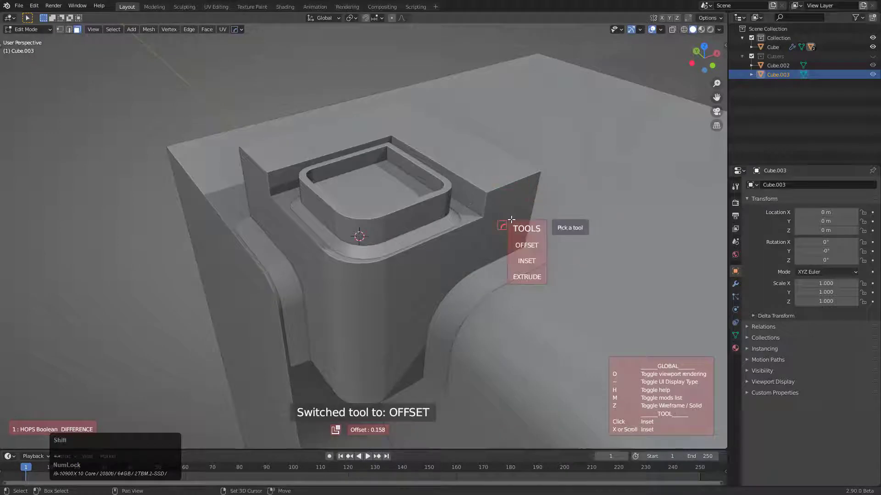
{"action": "left_click", "coordinate": [535, 259]}
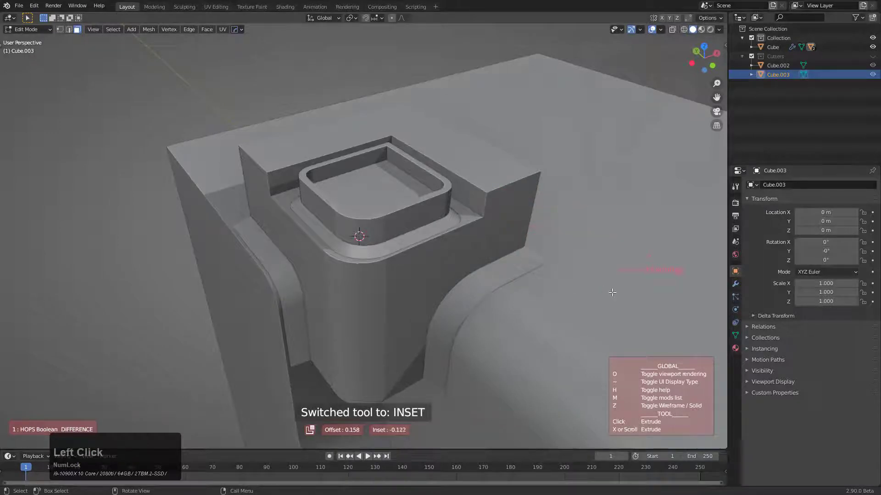
{"action": "key", "text": "z"}
{"action": "right_click", "coordinate": [527, 257]}
Reselect the cube for mesh editing and try HardOps Interactive Boolean on the L-shaped top face.
{"action": "scroll", "coordinate": [440, 252], "scroll_direction": "down", "scroll_amount": 4}
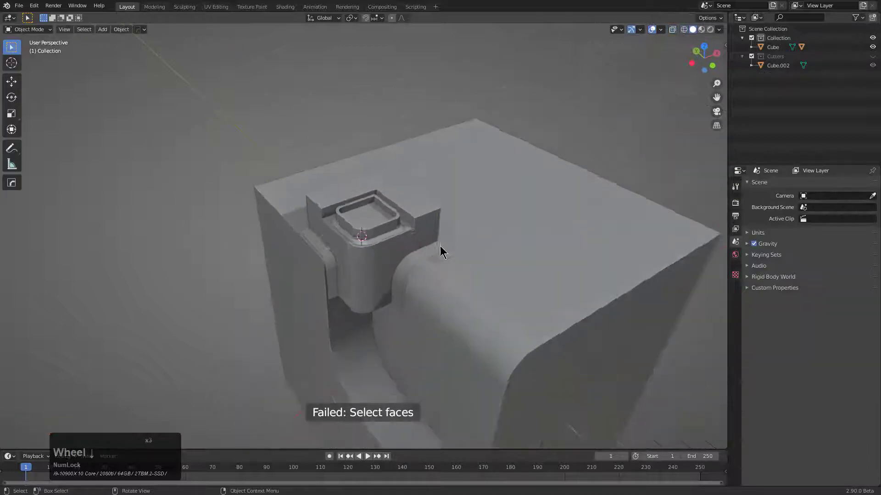
{"action": "left_click", "coordinate": [418, 240]}
{"action": "middle_click_drag", "start_coordinate": [440, 252], "coordinate": [441, 226]}
{"action": "scroll", "coordinate": [452, 245], "scroll_direction": "up", "scroll_amount": 3}
{"action": "key", "text": "Tab"}
{"action": "key", "text": "q"}
{"action": "mouse_move", "coordinate": [441, 229]}
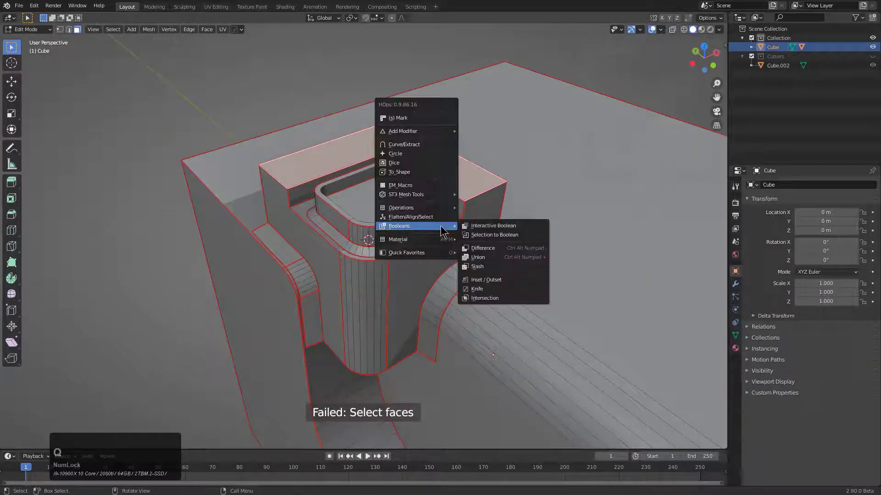
{"action": "left_click", "coordinate": [492, 229]}
{"action": "right_click", "coordinate": [490, 228]}
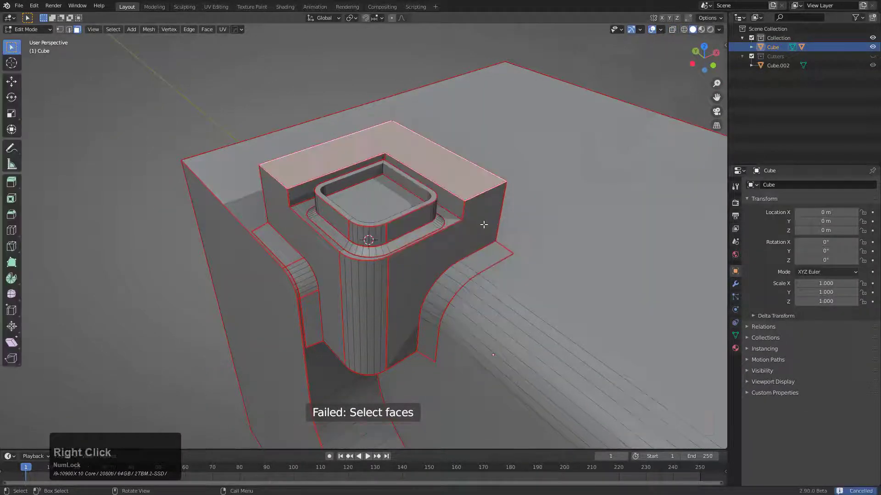
Retry Selection to Boolean on the L-shaped top face with a wireframe check, and cancel it.
{"action": "key", "text": "q"}
{"action": "mouse_move", "coordinate": [484, 225]}
{"action": "left_click", "coordinate": [536, 234]}
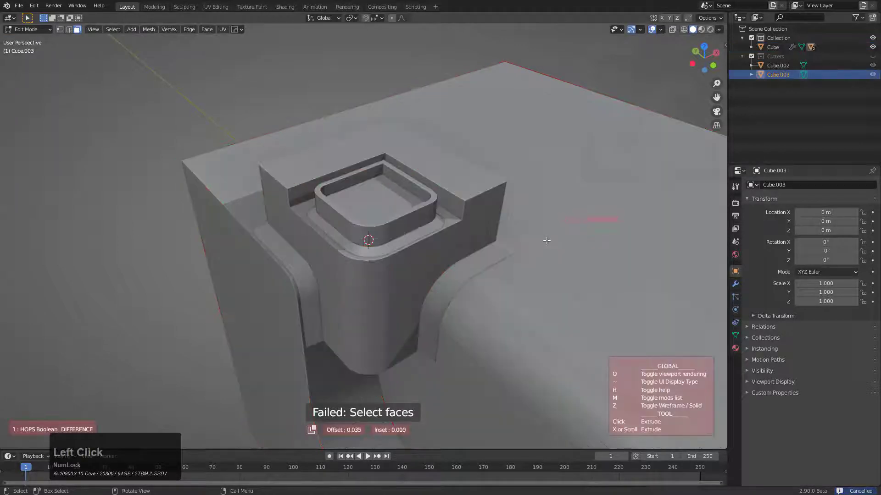
{"action": "key", "text": "z"}
{"action": "middle_click_drag", "start_coordinate": [460, 211], "coordinate": [460, 218]}
{"action": "key", "text": "q"}
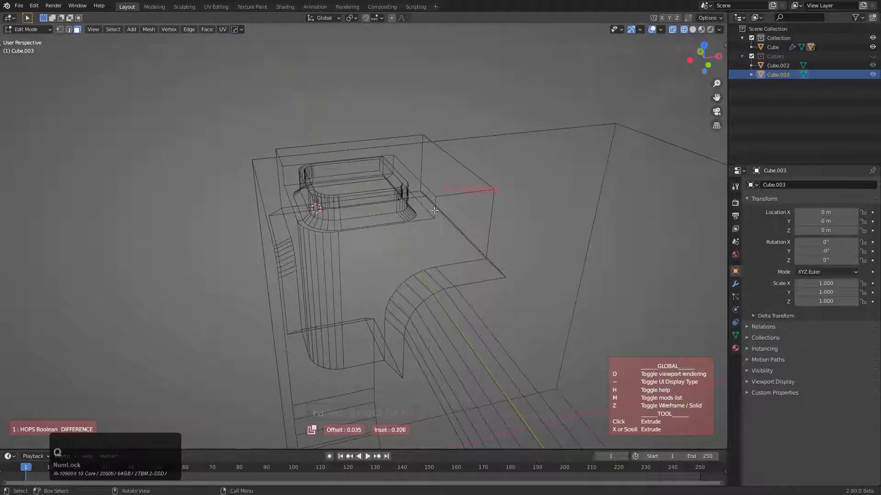
{"action": "key", "text": "Escape"}
{"action": "middle_click_drag", "start_coordinate": [421, 218], "coordinate": [433, 236]}
{"action": "scroll", "coordinate": [362, 213], "scroll_direction": "up", "scroll_amount": 2}
{"action": "middle_click_drag", "start_coordinate": [363, 213], "coordinate": [350, 248]}
{"action": "left_click", "coordinate": [400, 219]}
{"action": "key", "text": "Tab"}
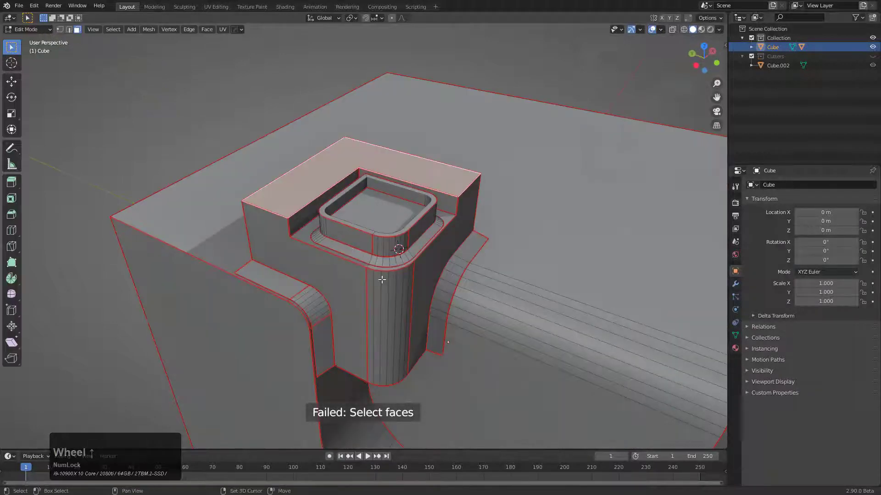
{"action": "middle_click_drag", "start_coordinate": [381, 280], "coordinate": [433, 224]}
{"action": "left_click", "coordinate": [413, 239]}
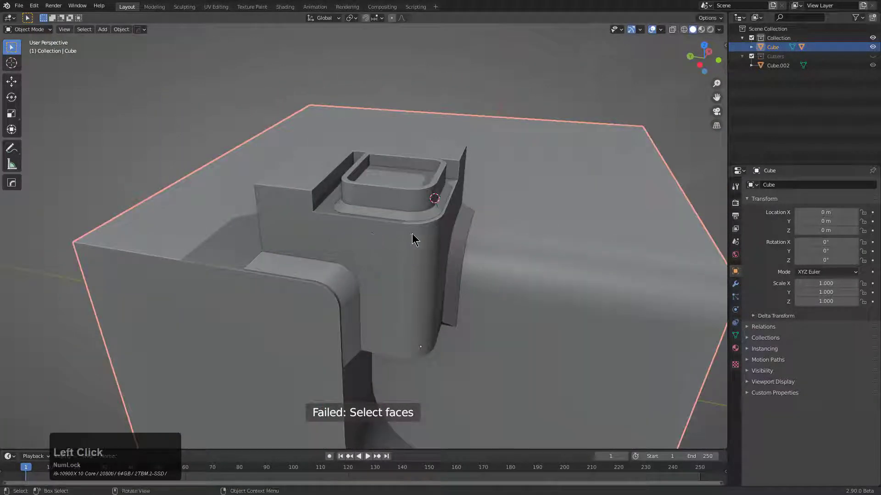
{"action": "key", "text": "ctrl+grave"}
{"action": "left_click", "coordinate": [339, 285]}
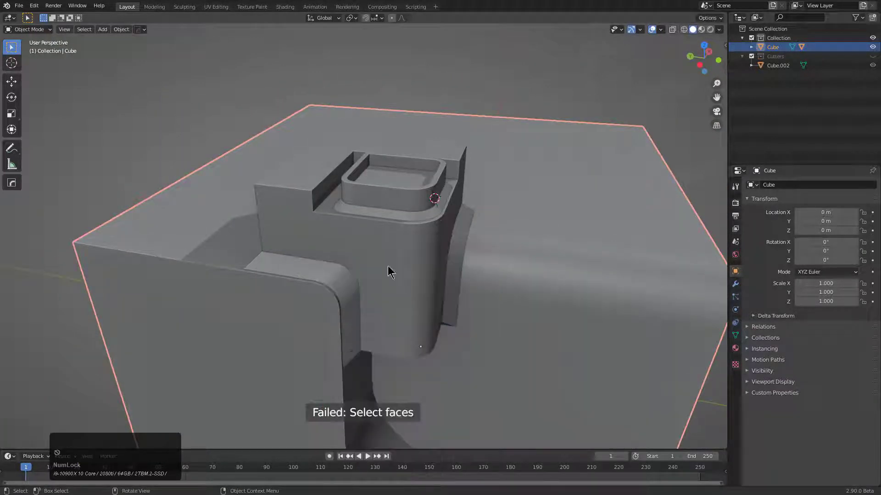
{"action": "middle_click_drag", "start_coordinate": [387, 270], "coordinate": [288, 166]}
Select the whole mesh, reduce the selection to its boundary loop, and inspect the result in X-ray.
{"action": "key", "text": "Tab"}
{"action": "key", "text": "g"}
{"action": "right_click", "coordinate": [338, 189]}
{"action": "key", "text": "a"}
{"action": "scroll", "coordinate": [351, 193], "scroll_direction": "down", "scroll_amount": 3}
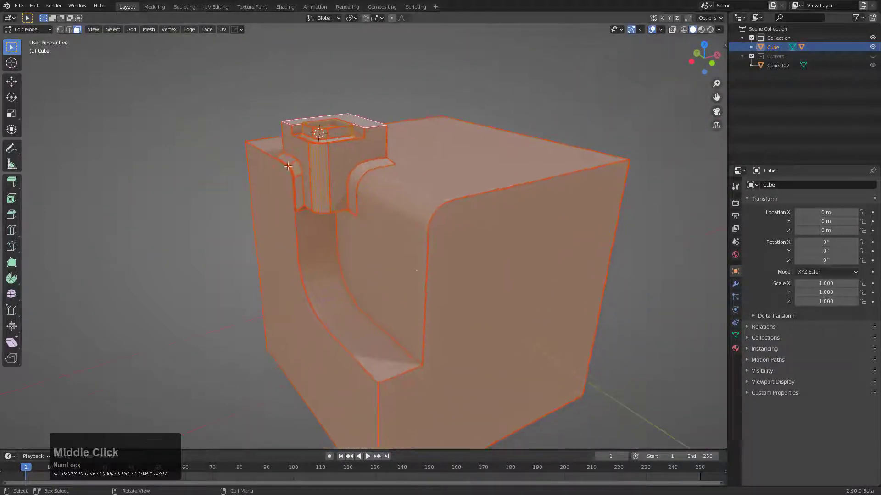
{"action": "left_click", "coordinate": [114, 29]}
{"action": "mouse_move", "coordinate": [177, 170]}
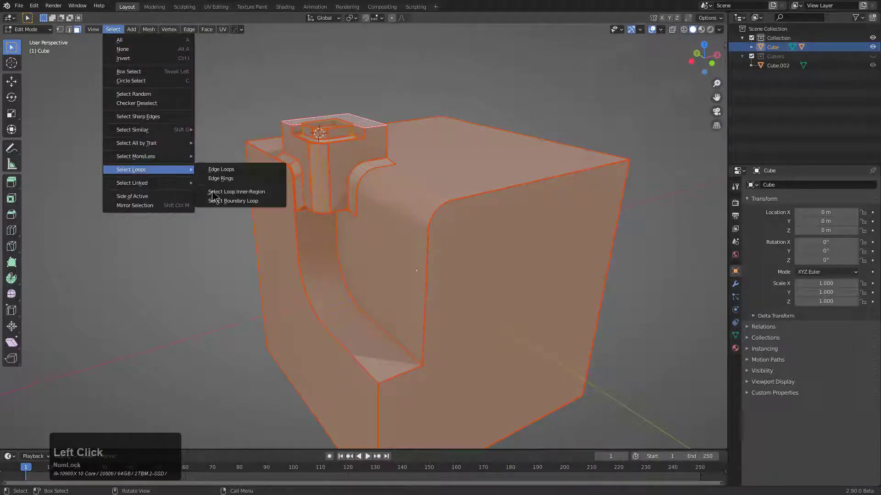
{"action": "left_click", "coordinate": [224, 201]}
{"action": "key", "text": "alt+z"}
{"action": "middle_click_drag", "start_coordinate": [261, 204], "coordinate": [315, 184]}
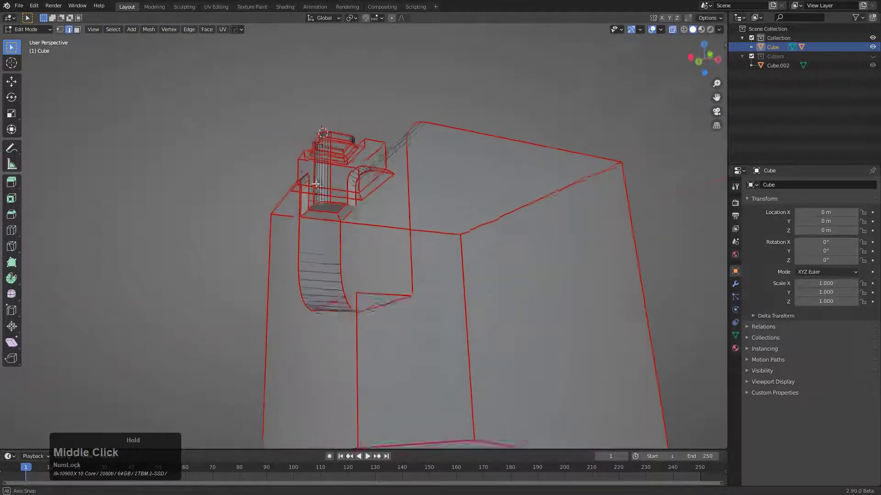
Leave X-ray and select the L-shaped block's top face together with its adjoining outer side face.
{"action": "scroll", "coordinate": [338, 170], "scroll_direction": "down", "scroll_amount": 2}
{"action": "mouse_move", "coordinate": [431, 282]}
{"action": "middle_mouse_down"}
{"action": "mouse_move", "coordinate": [403, 257]}
{"action": "mouse_move", "coordinate": [463, 220]}
{"action": "middle_mouse_up"}
{"action": "scroll", "coordinate": [403, 256], "scroll_direction": "up", "scroll_amount": 2}
{"action": "key", "text": "alt+z"}
{"action": "scroll", "coordinate": [362, 246], "scroll_direction": "up", "scroll_amount": 2}
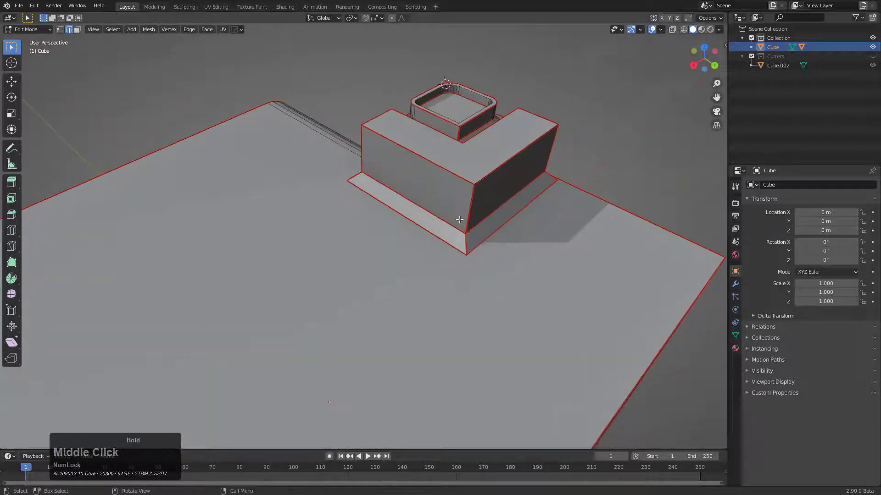
{"action": "left_click", "coordinate": [478, 199]}
{"action": "left_click", "coordinate": [478, 174], "text": "shift"}
{"action": "middle_click_drag", "start_coordinate": [491, 187], "coordinate": [421, 212]}
{"action": "scroll", "coordinate": [421, 212], "scroll_direction": "up", "scroll_amount": 2}
Try Selection to Boolean on the selected L-block faces with inset about -0.112 and extrude about 0.027, readjust the offset to about 0.304, and cancel.
{"action": "key", "text": "q"}
{"action": "mouse_move", "coordinate": [455, 219]}
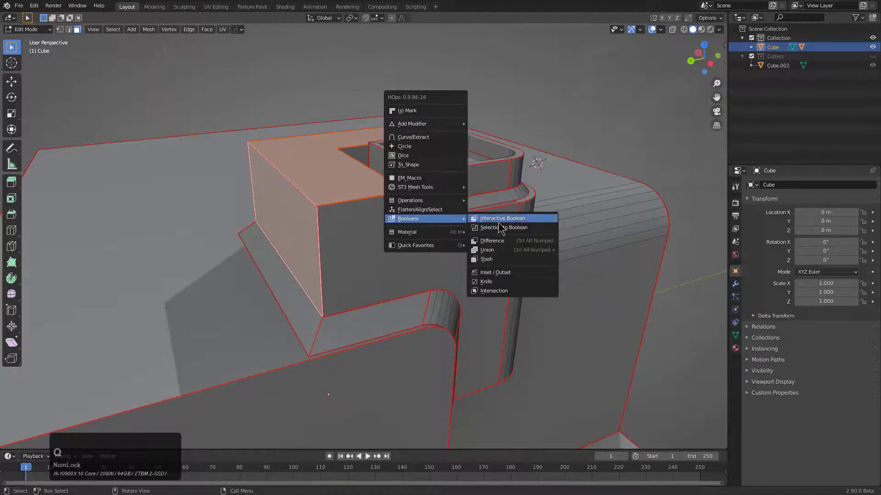
{"action": "left_click", "coordinate": [513, 228]}
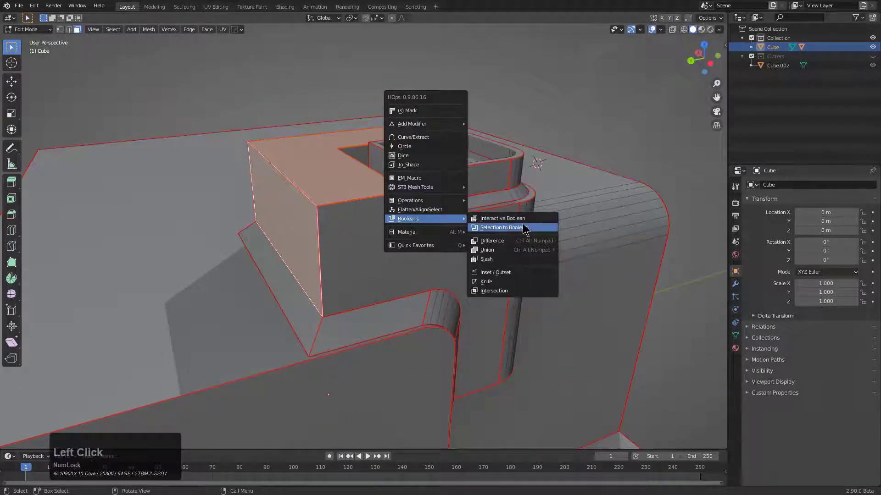
{"action": "key", "text": "ctrl"}
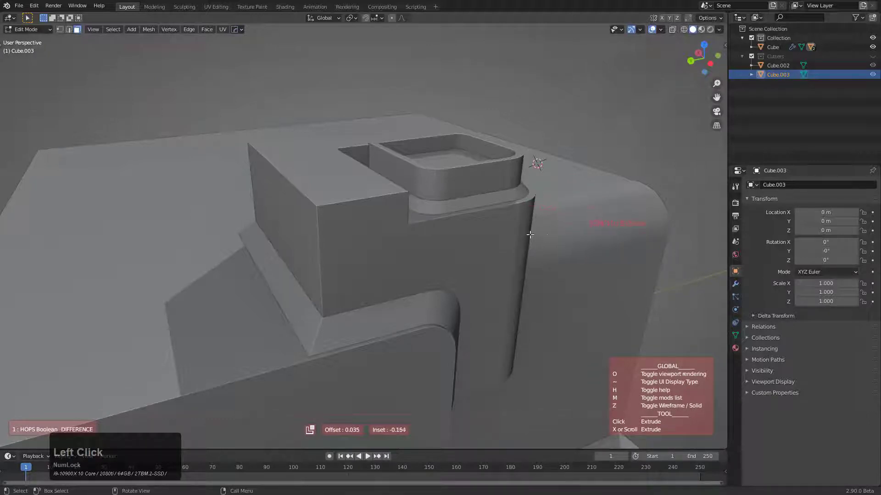
{"action": "key", "text": "x"}
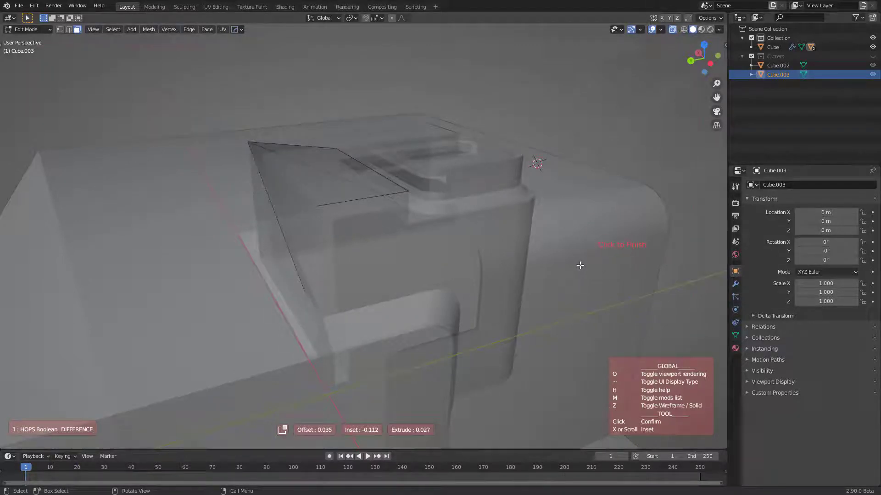
{"action": "key", "text": "x"}
{"action": "key", "text": "shift+space"}
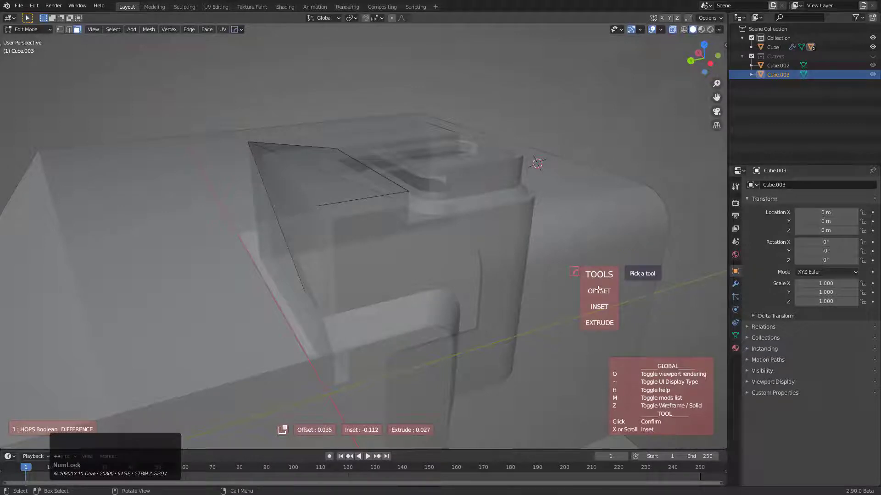
{"action": "left_click", "coordinate": [598, 291]}
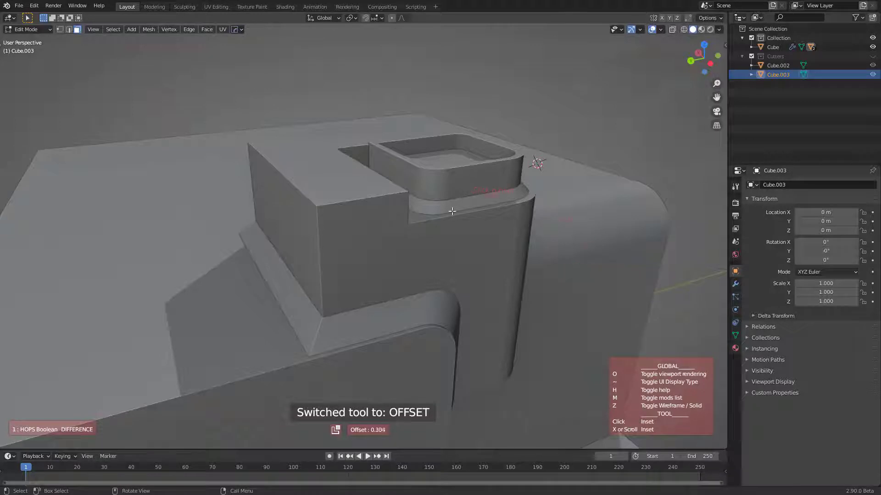
{"action": "right_click", "coordinate": [391, 211]}
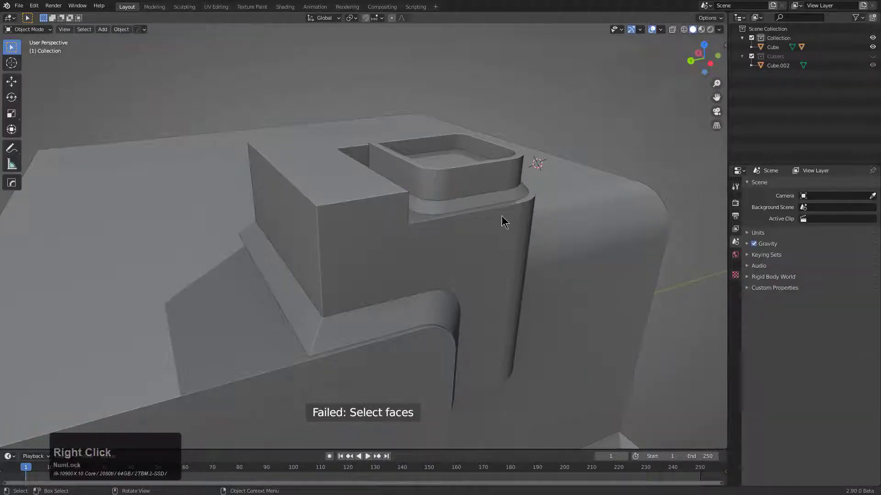
Unhide the Cutters collection and reopen the cube for mesh editing.
{"action": "left_click", "coordinate": [432, 239]}
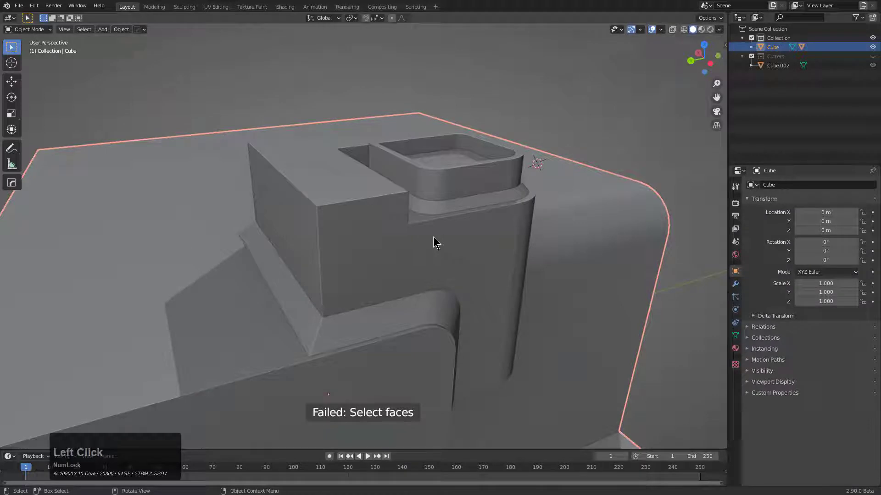
{"action": "left_click", "coordinate": [872, 56]}
{"action": "middle_click_drag", "start_coordinate": [481, 239], "coordinate": [432, 279]}
{"action": "scroll", "coordinate": [415, 296], "scroll_direction": "up", "scroll_amount": 3}
{"action": "key", "text": "Tab"}
Cut the selected L-block faces using Selection to Boolean with offset about 0.003, inset about 0.034 and extrude about 0.031.
{"action": "key", "text": "q"}
{"action": "mouse_move", "coordinate": [428, 275]}
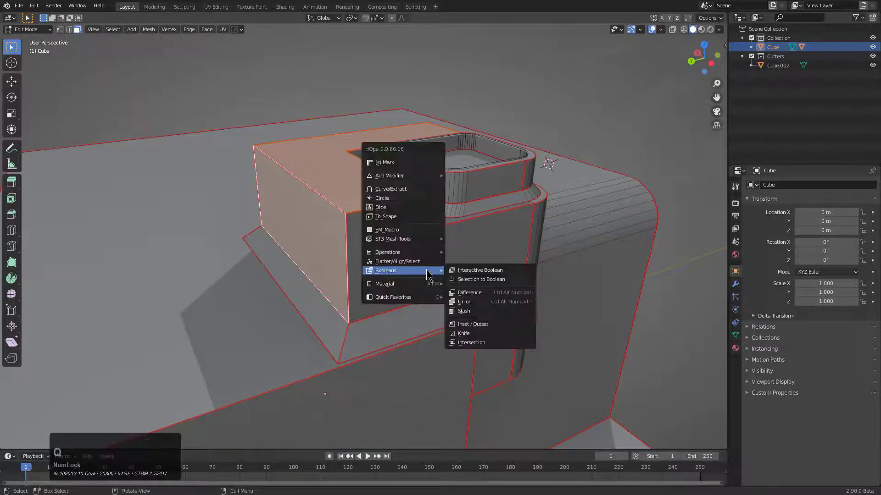
{"action": "left_click", "coordinate": [469, 293]}
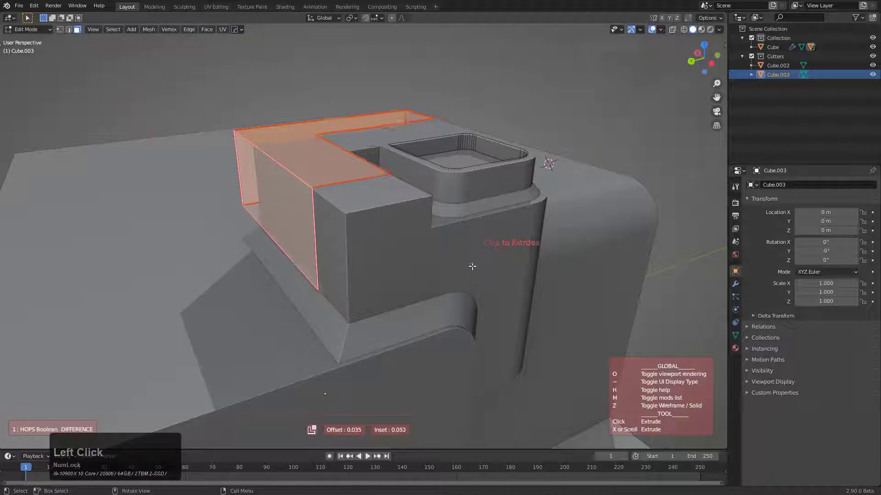
{"action": "left_click", "coordinate": [468, 261]}
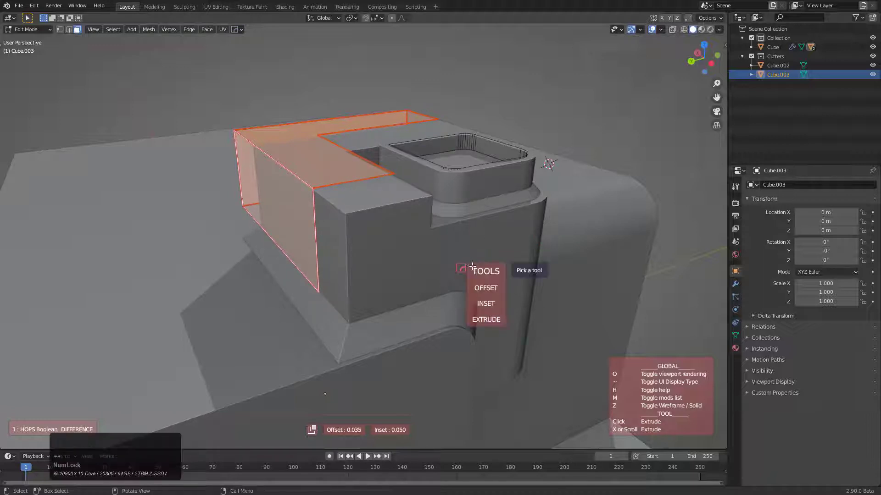
{"action": "left_click", "coordinate": [484, 289]}
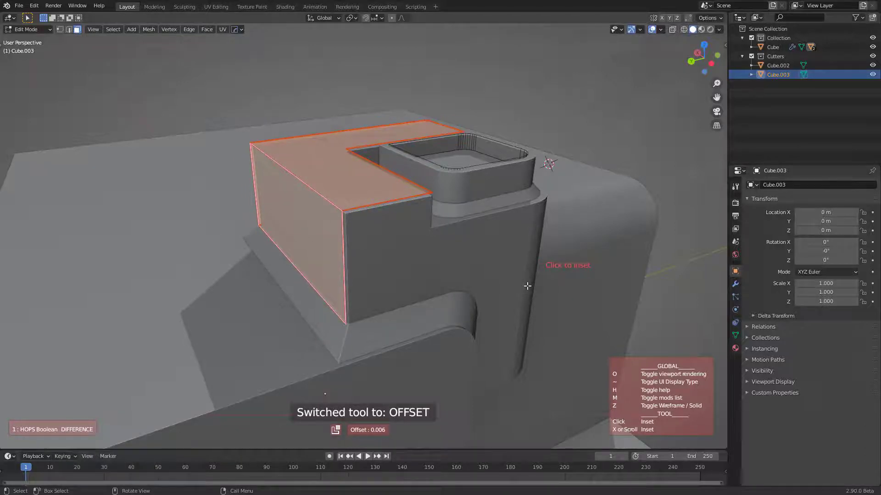
{"action": "left_click", "coordinate": [527, 285]}
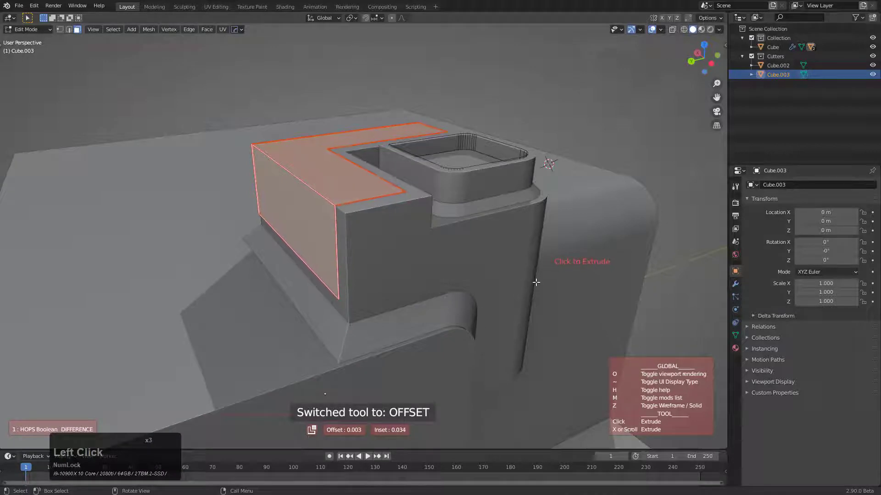
{"action": "left_click", "coordinate": [531, 281]}
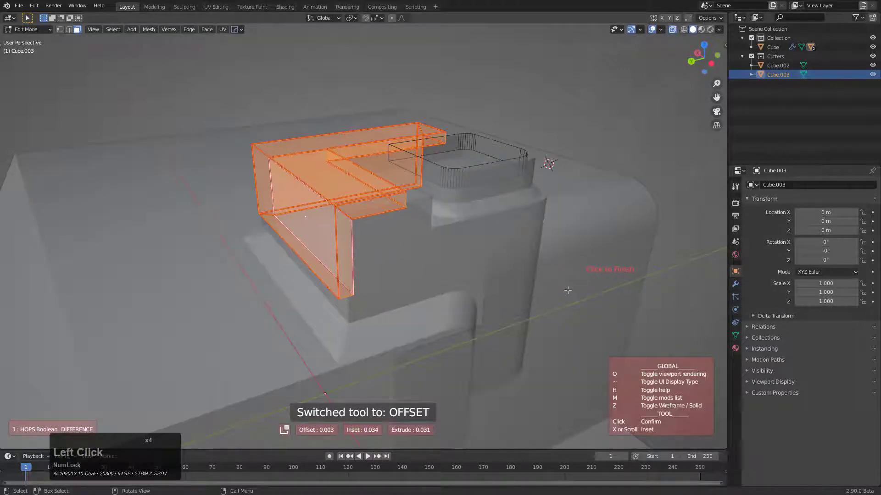
{"action": "left_click", "coordinate": [567, 294]}
Inspect the recess from several angles and hide the L-shaped cutter.
{"action": "middle_click_drag", "start_coordinate": [567, 294], "coordinate": [495, 275]}
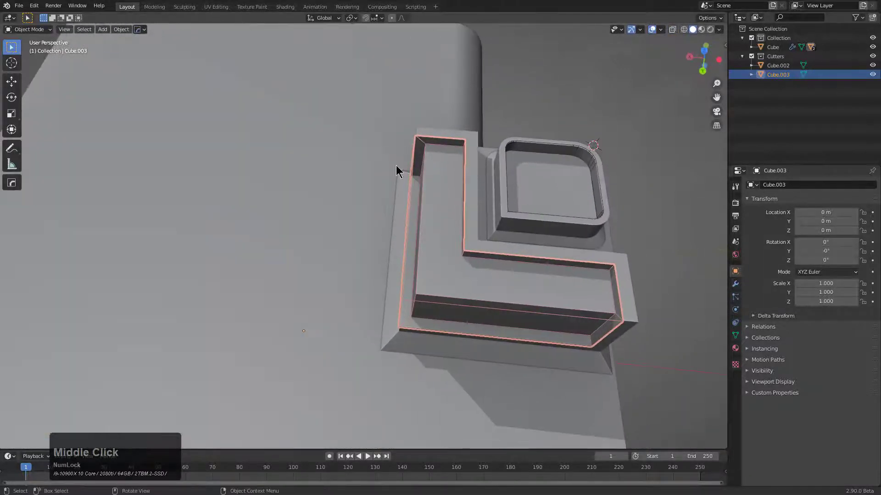
{"action": "middle_click_drag", "start_coordinate": [448, 240], "coordinate": [415, 226]}
{"action": "scroll", "coordinate": [415, 226], "scroll_direction": "down", "scroll_amount": 1}
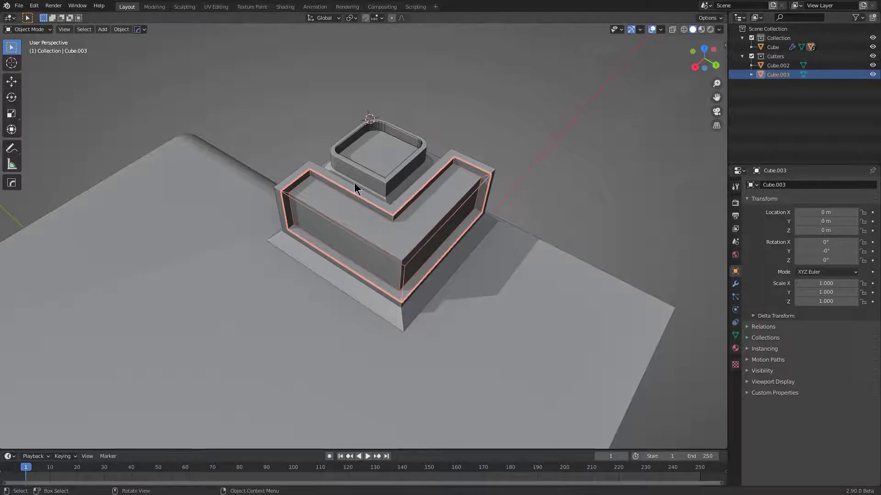
{"action": "middle_click_drag", "start_coordinate": [298, 205], "coordinate": [390, 147]}
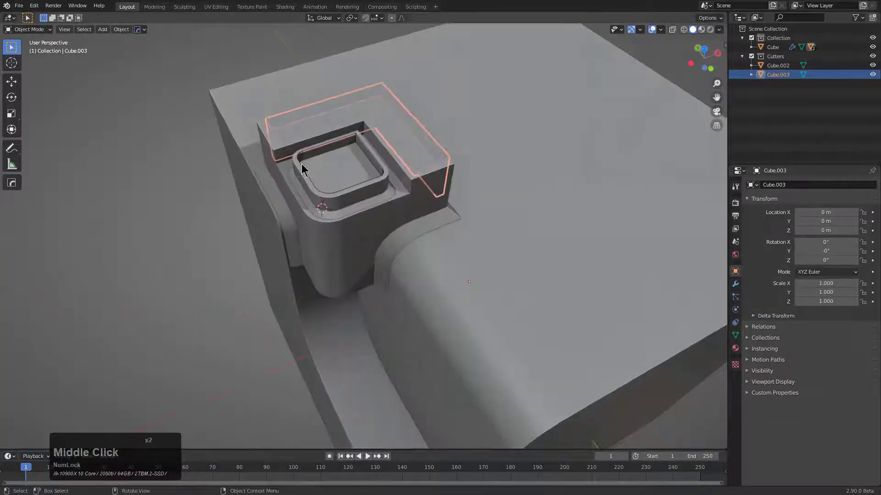
{"action": "middle_click_drag", "start_coordinate": [303, 169], "coordinate": [378, 161]}
{"action": "scroll", "coordinate": [378, 161], "scroll_direction": "up", "scroll_amount": 2}
{"action": "key", "text": "h"}
Apply the cube's visual geometry to its mesh and enter mesh editing.
{"action": "left_click", "coordinate": [360, 195]}
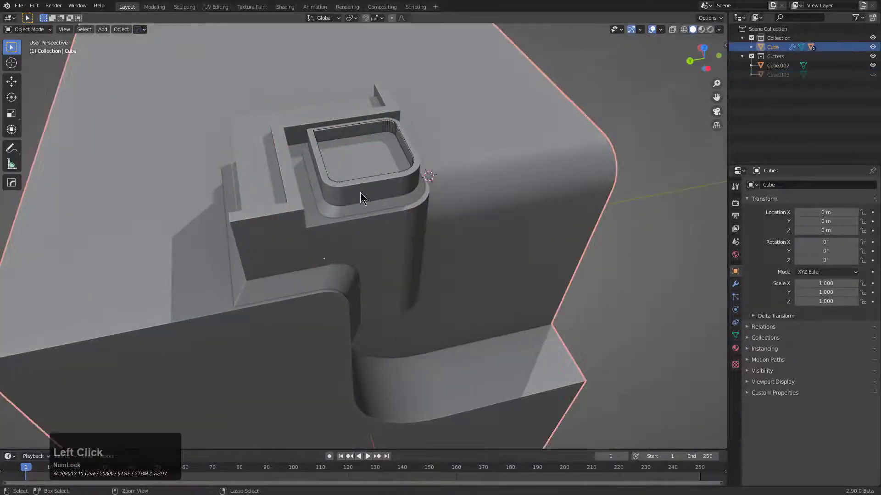
{"action": "key", "text": "ctrl+a"}
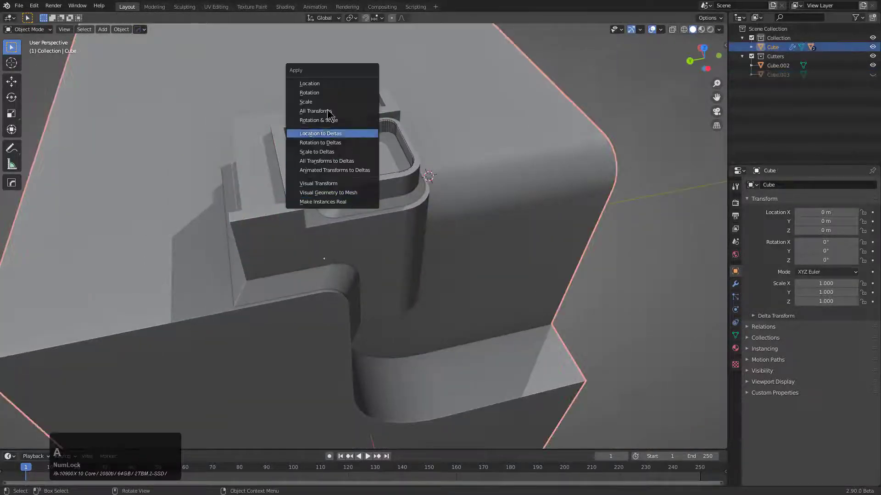
{"action": "left_click", "coordinate": [324, 193]}
{"action": "middle_click_drag", "start_coordinate": [406, 216], "coordinate": [365, 221]}
{"action": "key", "text": "Tab"}
{"action": "scroll", "coordinate": [324, 225], "scroll_direction": "down", "scroll_amount": 1}
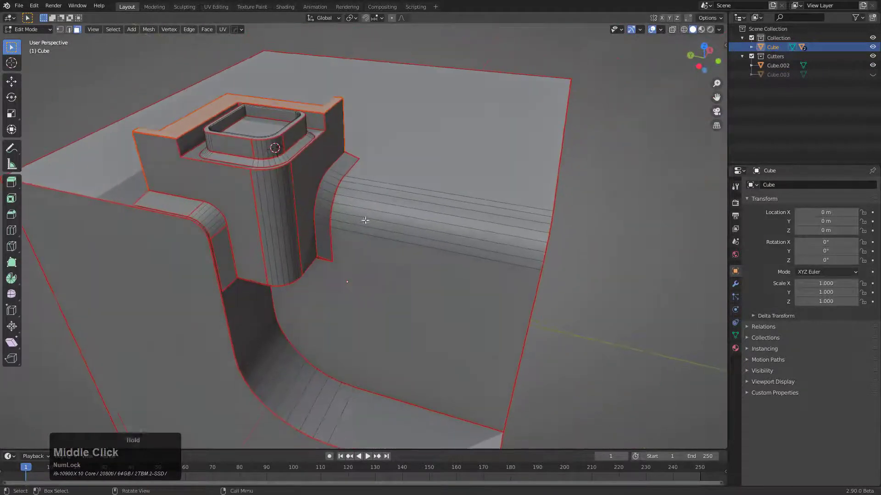
Select the cube's large top face, the rounded edge strip and the side face below it.
{"action": "left_click", "coordinate": [384, 270]}
{"action": "key", "text": "c"}
{"action": "left_click_drag", "start_coordinate": [409, 193], "coordinate": [408, 234]}
{"action": "right_click", "coordinate": [172, 197]}
{"action": "middle_click_drag", "start_coordinate": [176, 198], "coordinate": [399, 236]}
{"action": "scroll", "coordinate": [338, 236], "scroll_direction": "up", "scroll_amount": 5}
{"action": "scroll", "coordinate": [365, 236], "scroll_direction": "up", "scroll_amount": 2}
{"action": "scroll", "coordinate": [365, 236], "scroll_direction": "down", "scroll_amount": 5}
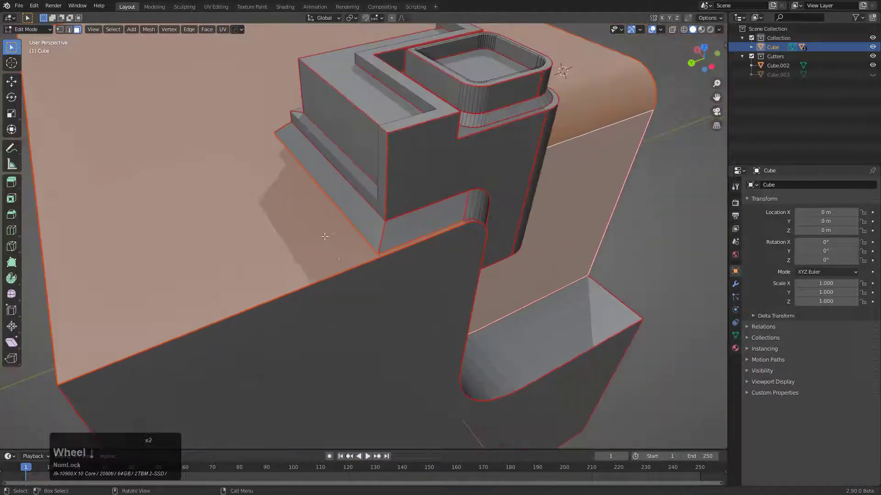
Knife an angle-constrained outline with a diagonal corner across the top face, from the L-block's outer base edge to the cube's nearby edge.
{"action": "mouse_move", "coordinate": [324, 236]}
{"action": "middle_mouse_down"}
{"action": "mouse_move", "coordinate": [354, 246]}
{"action": "mouse_move", "coordinate": [284, 224]}
{"action": "mouse_move", "coordinate": [403, 255]}
{"action": "mouse_move", "coordinate": [440, 248]}
{"action": "mouse_move", "coordinate": [502, 139]}
{"action": "mouse_move", "coordinate": [412, 193]}
{"action": "mouse_move", "coordinate": [332, 222]}
{"action": "middle_mouse_up"}
{"action": "scroll", "coordinate": [354, 246], "scroll_direction": "down", "scroll_amount": 2}
{"action": "scroll", "coordinate": [332, 222], "scroll_direction": "up", "scroll_amount": 2}
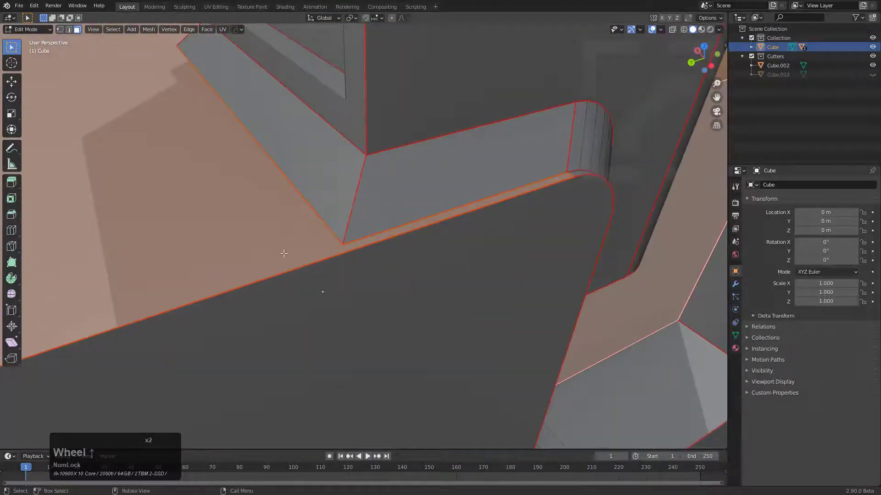
{"action": "scroll", "coordinate": [314, 274], "scroll_direction": "down", "scroll_amount": 3}
{"action": "middle_click_drag", "start_coordinate": [314, 274], "coordinate": [381, 215]}
{"action": "scroll", "coordinate": [392, 212], "scroll_direction": "up", "scroll_amount": 2}
{"action": "key", "text": "k"}
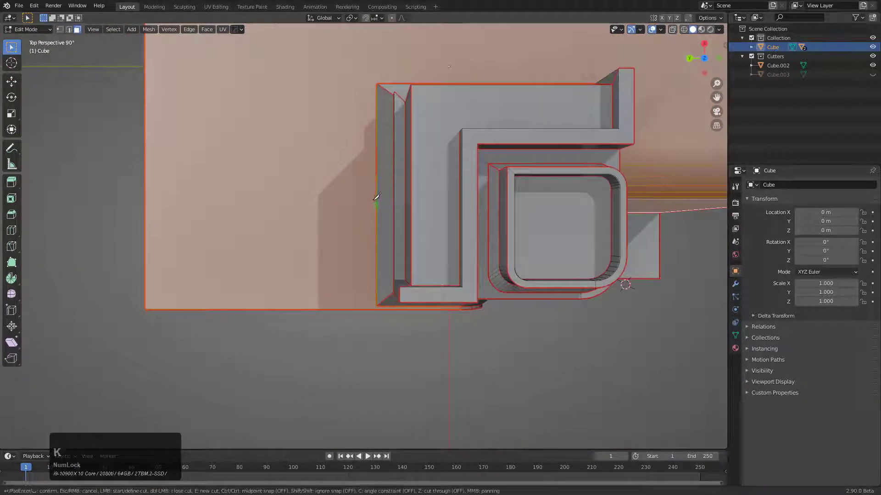
{"action": "left_click", "coordinate": [377, 162]}
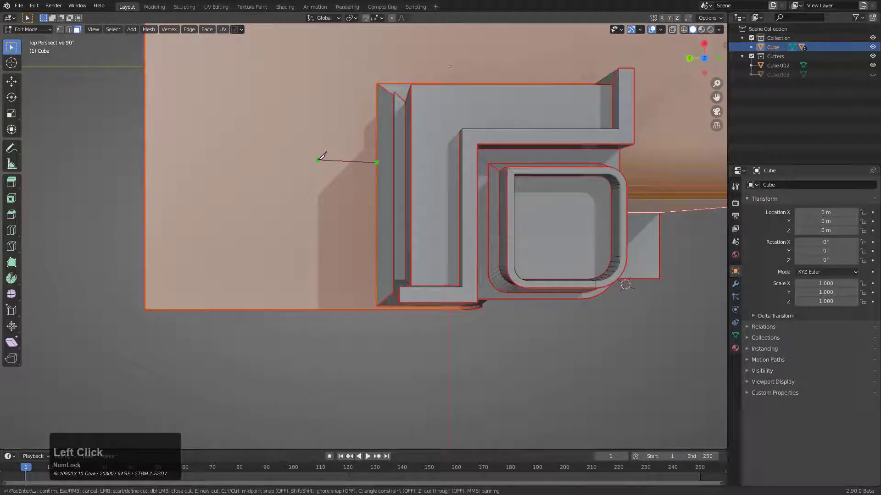
{"action": "key", "text": "c"}
{"action": "left_click", "coordinate": [299, 162]}
{"action": "left_click", "coordinate": [259, 204]}
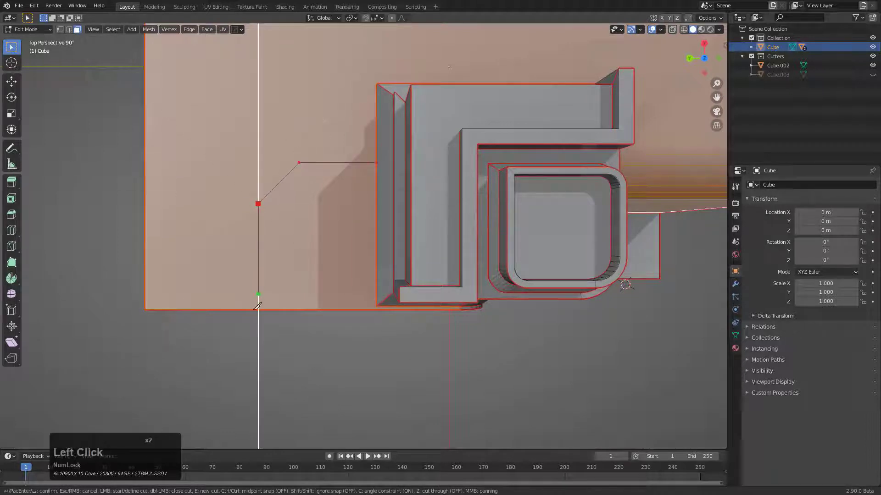
{"action": "key", "text": "KP_Enter"}
Select the top face outside the knife cut plus the rounded strip and side face below, checking the selection in X-ray.
{"action": "scroll", "coordinate": [304, 240], "scroll_direction": "down", "scroll_amount": 2}
{"action": "middle_click_drag", "start_coordinate": [260, 343], "coordinate": [461, 228]}
{"action": "key", "text": "3"}
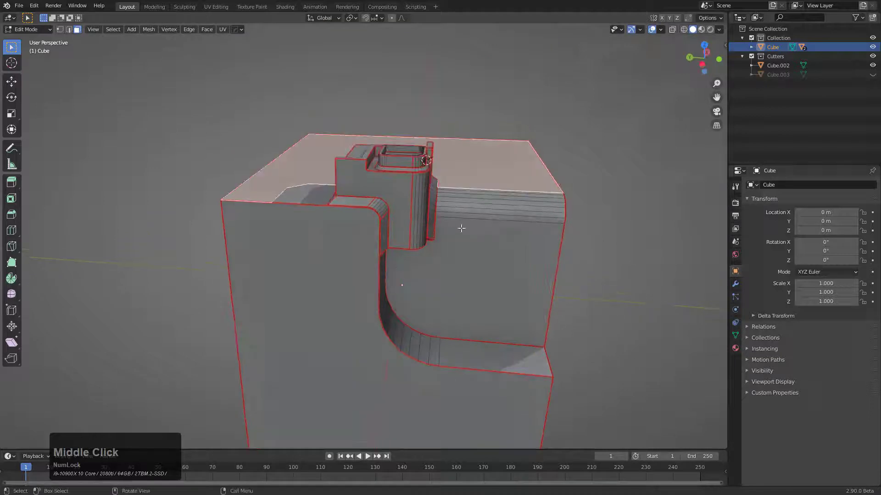
{"action": "key", "text": "c"}
{"action": "left_click", "coordinate": [502, 250]}
{"action": "middle_click_drag", "start_coordinate": [502, 251], "coordinate": [433, 242]}
{"action": "key", "text": "alt+z"}
{"action": "scroll", "coordinate": [432, 243], "scroll_direction": "up", "scroll_amount": 3}
{"action": "key", "text": "alt+z"}
{"action": "key", "text": "alt+z"}
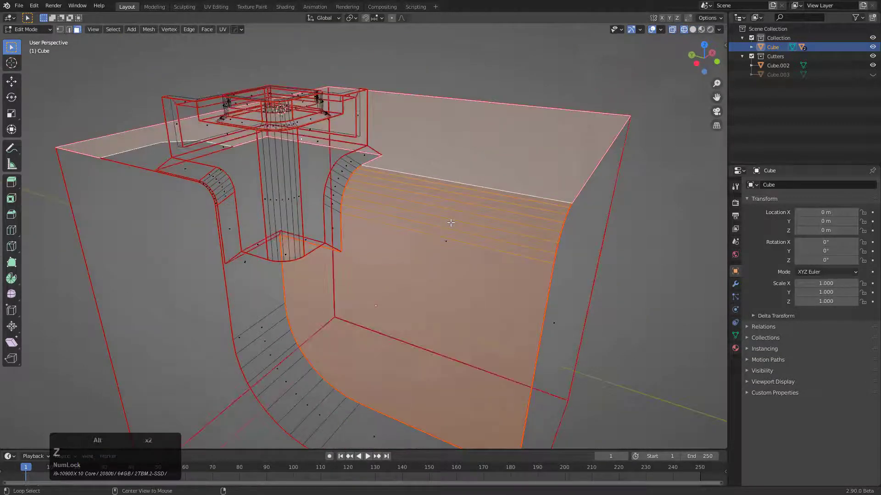
{"action": "left_click", "coordinate": [693, 29]}
{"action": "middle_click_drag", "start_coordinate": [693, 29], "coordinate": [521, 170]}
Cut the selected top and side faces using Selection to Boolean with offset 0.035, inset about 0.051 and extrude about 0.109.
{"action": "key", "text": "q"}
{"action": "mouse_move", "coordinate": [522, 170]}
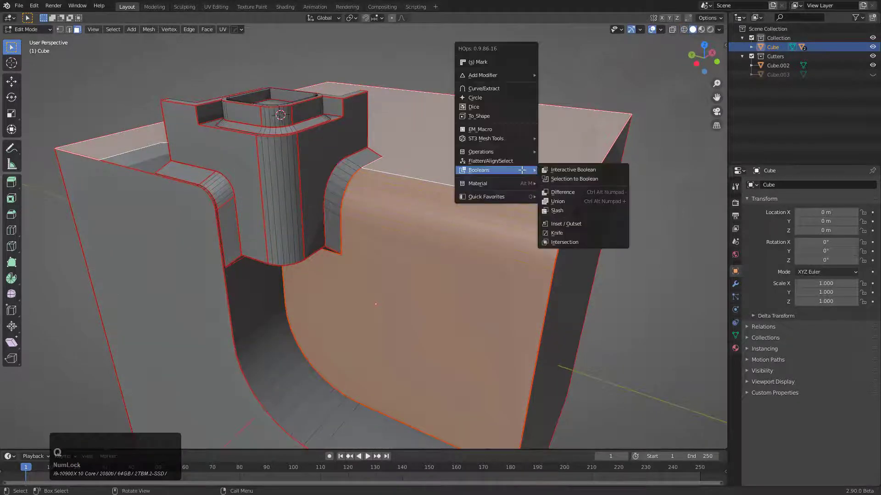
{"action": "left_click", "coordinate": [587, 179]}
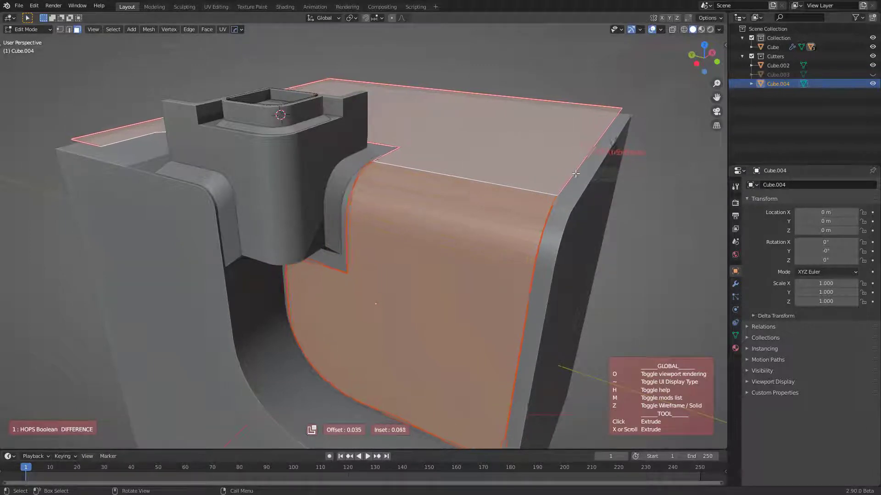
{"action": "left_click", "coordinate": [574, 173]}
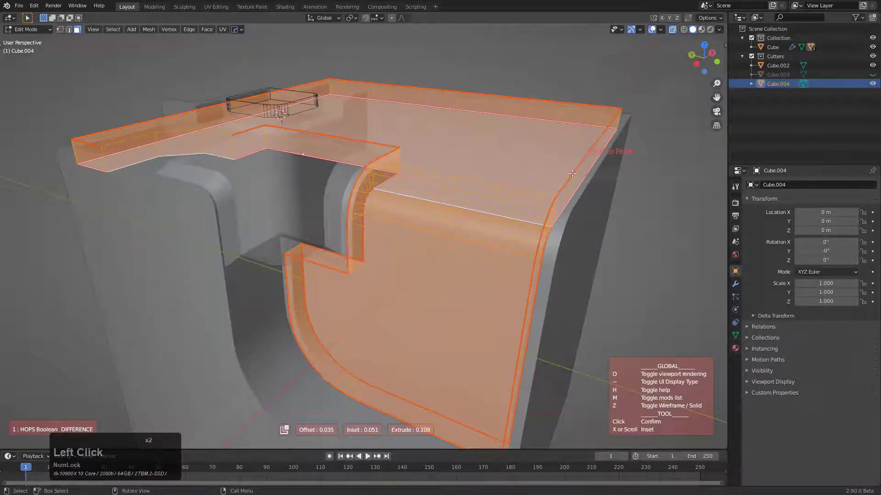
{"action": "left_click", "coordinate": [532, 179]}
Hide the large cutter covering the cube's top and side.
{"action": "middle_click_drag", "start_coordinate": [532, 179], "coordinate": [399, 236]}
{"action": "scroll", "coordinate": [428, 203], "scroll_direction": "down", "scroll_amount": 3}
{"action": "scroll", "coordinate": [418, 226], "scroll_direction": "up", "scroll_amount": 4}
{"action": "key", "text": "h"}
{"action": "scroll", "coordinate": [360, 205], "scroll_direction": "down", "scroll_amount": 5}
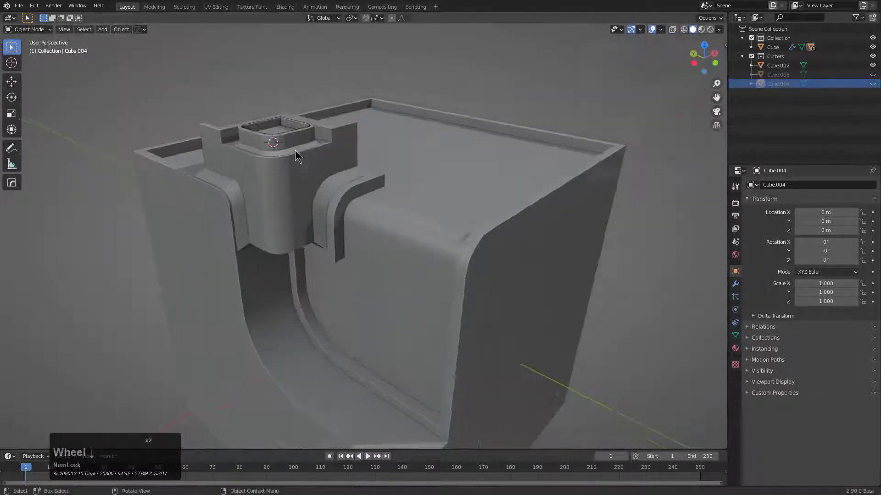
Select the cube, apply its visual geometry with the new panel recess to the mesh, and return to mesh editing.
{"action": "middle_click_drag", "start_coordinate": [359, 205], "coordinate": [376, 239]}
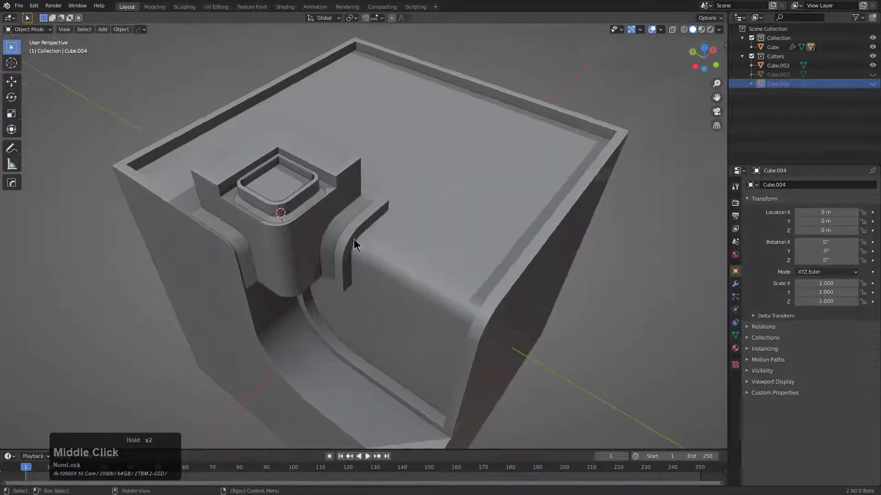
{"action": "left_click", "coordinate": [408, 245]}
{"action": "key", "text": "ctrl+a"}
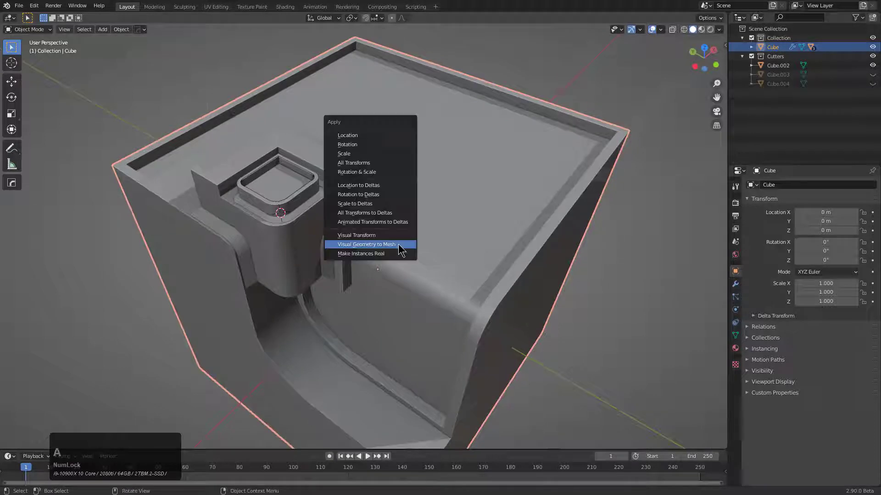
{"action": "left_click", "coordinate": [399, 245]}
{"action": "middle_click_drag", "start_coordinate": [399, 250], "coordinate": [402, 274]}
{"action": "key", "text": "Tab"}
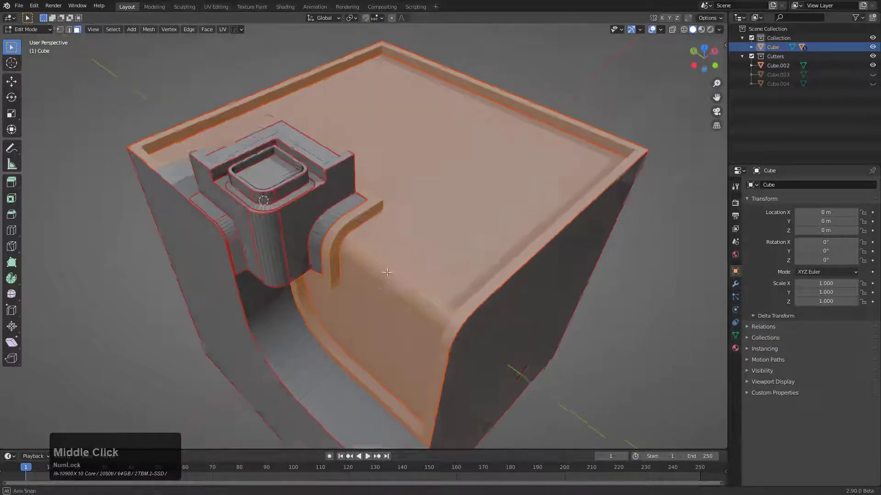
Clear the selection and add a small cube straddling the rounded top edge beside the curved strip.
{"action": "key", "text": "alt+a"}
{"action": "middle_click_drag", "start_coordinate": [335, 235], "coordinate": [343, 226]}
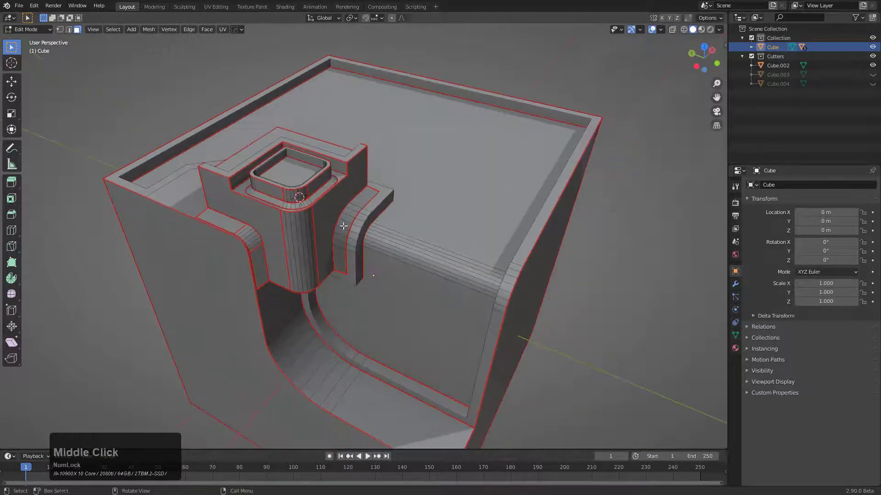
{"action": "middle_click_drag", "start_coordinate": [380, 247], "coordinate": [385, 255]}
{"action": "scroll", "coordinate": [385, 254], "scroll_direction": "up", "scroll_amount": 2}
{"action": "key", "text": "q"}
{"action": "mouse_move", "coordinate": [358, 216]}
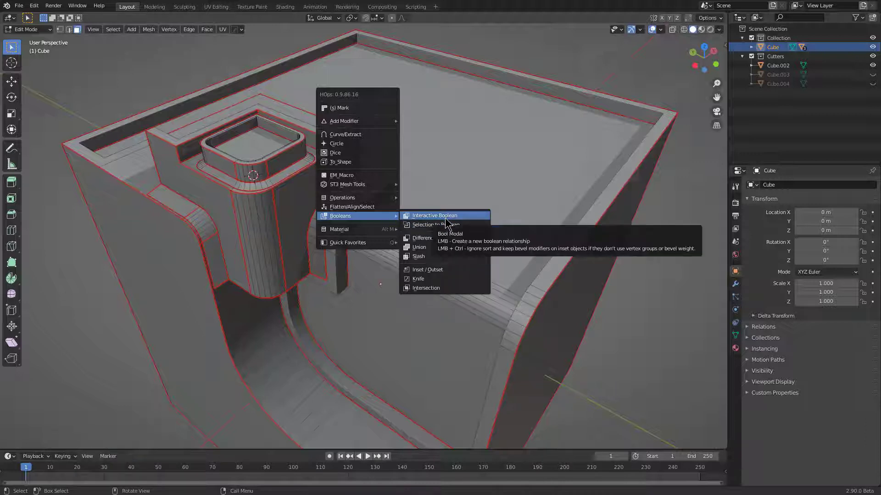
{"action": "right_click", "coordinate": [582, 219]}
{"action": "key", "text": "shift+a"}
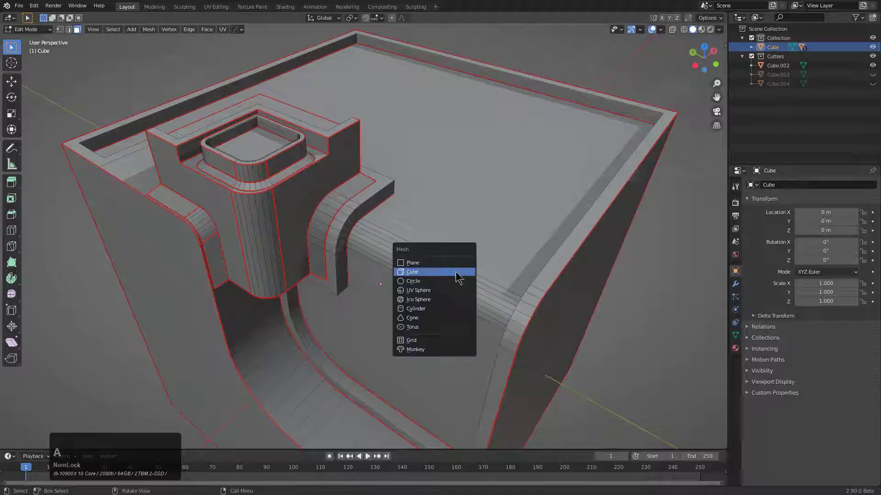
{"action": "left_click", "coordinate": [486, 280]}
Cut the small cube into the rounded edge using Interactive Boolean in Inset mode, reducing the thickness to a shallow recess.
{"action": "key", "text": "q"}
{"action": "mouse_move", "coordinate": [484, 260]}
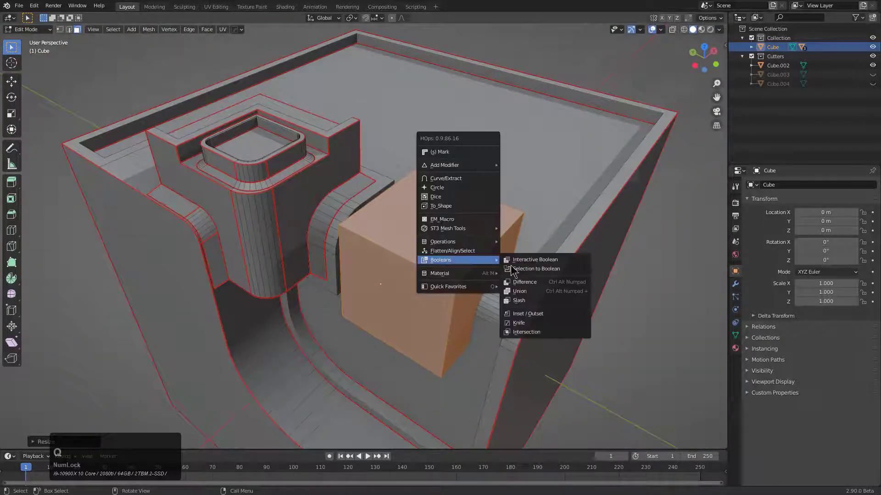
{"action": "left_click", "coordinate": [539, 261]}
{"action": "scroll", "coordinate": [539, 261], "scroll_direction": "up", "scroll_amount": 1}
{"action": "scroll", "coordinate": [539, 261], "scroll_direction": "up", "scroll_amount": 5}
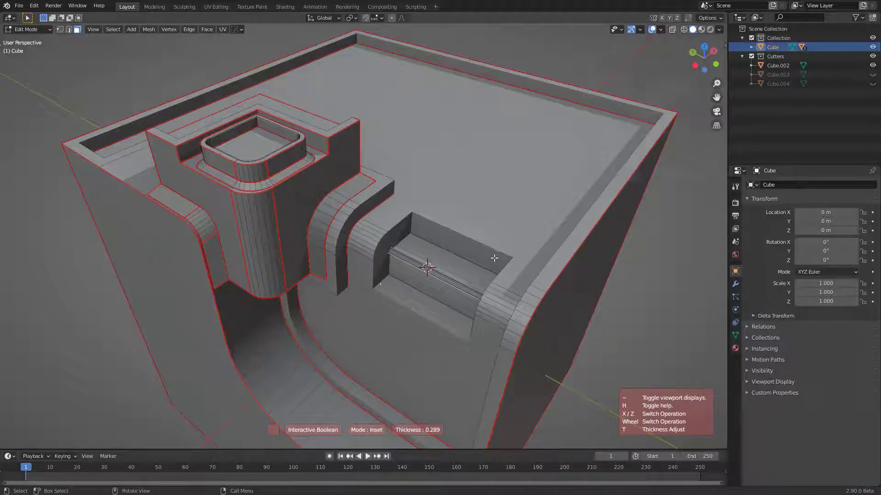
{"action": "left_click", "coordinate": [529, 266]}
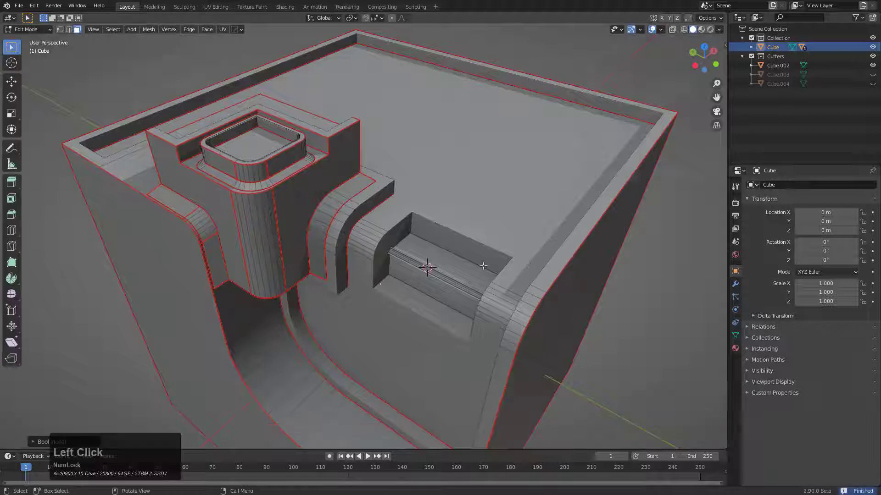
{"action": "key", "text": "F9"}
{"action": "left_click_drag", "start_coordinate": [441, 327], "coordinate": [427, 327], "text": "shift"}
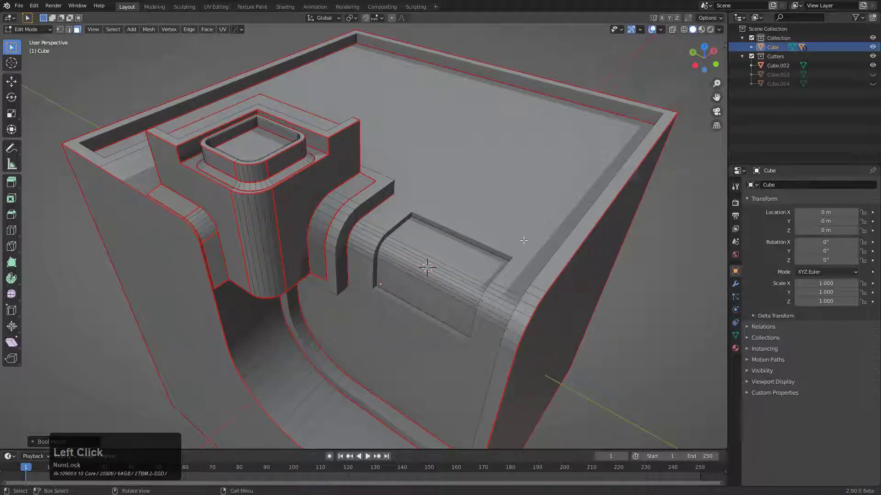
{"action": "scroll", "coordinate": [452, 222], "scroll_direction": "up", "scroll_amount": 2}
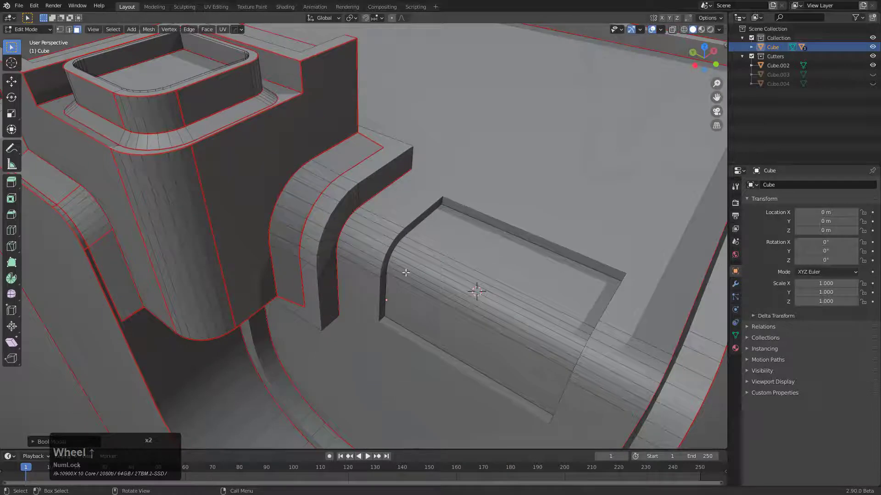
{"action": "scroll", "coordinate": [430, 195], "scroll_direction": "down", "scroll_amount": 1}
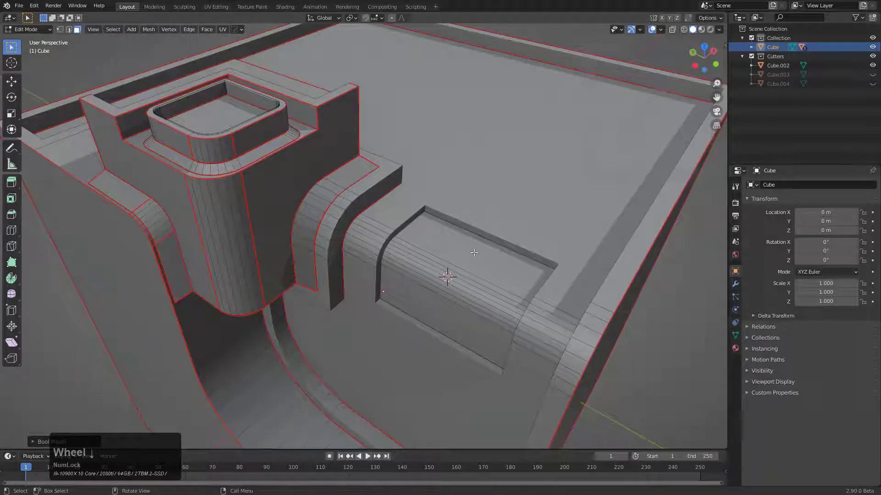
{"action": "middle_click_drag", "start_coordinate": [510, 286], "coordinate": [481, 267]}
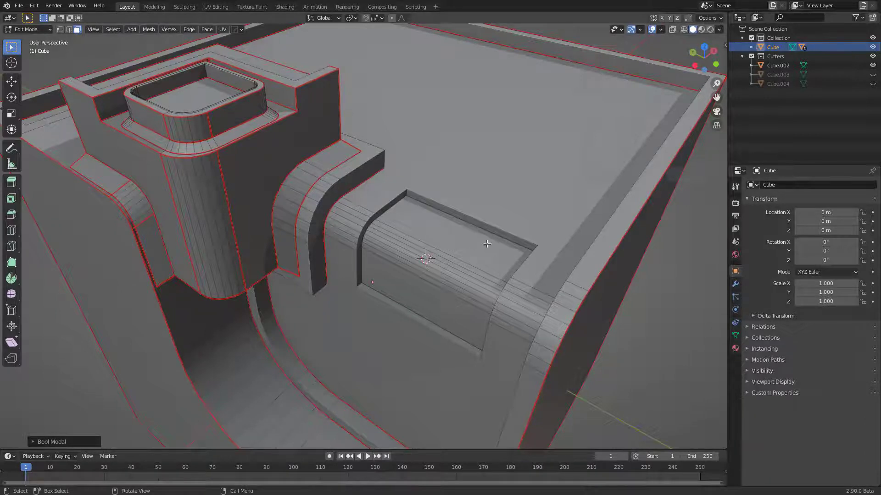
Slide the shallow recess's back edge outward to slope its rear wall, and mark the bordering edge sharp.
{"action": "middle_click_drag", "start_coordinate": [487, 244], "coordinate": [471, 246]}
{"action": "left_click", "coordinate": [470, 245]}
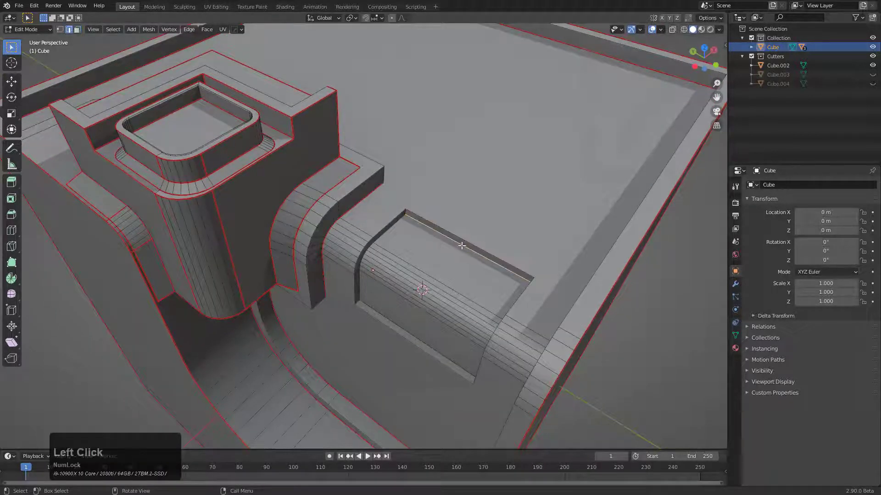
{"action": "key", "text": "2"}
{"action": "key", "text": "g"}
{"action": "key", "text": "g"}
{"action": "left_click", "coordinate": [455, 251]}
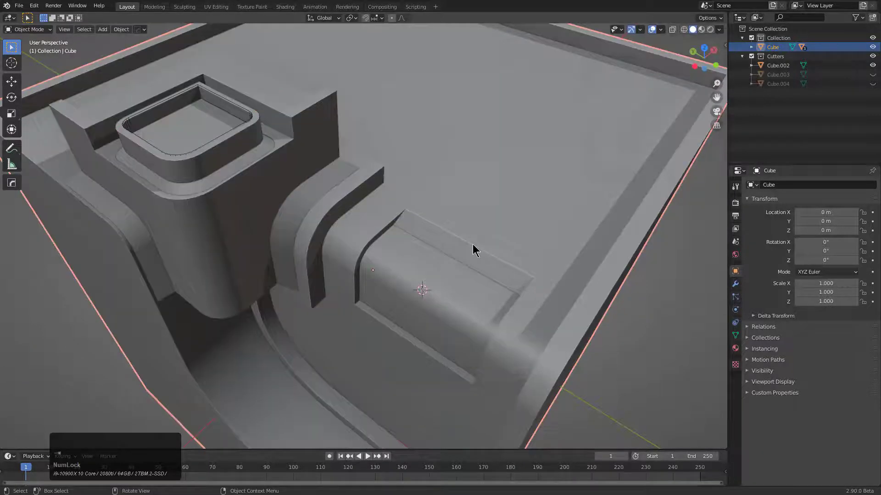
{"action": "left_click", "coordinate": [473, 244]}
{"action": "key", "text": "q"}
{"action": "left_click", "coordinate": [504, 131]}
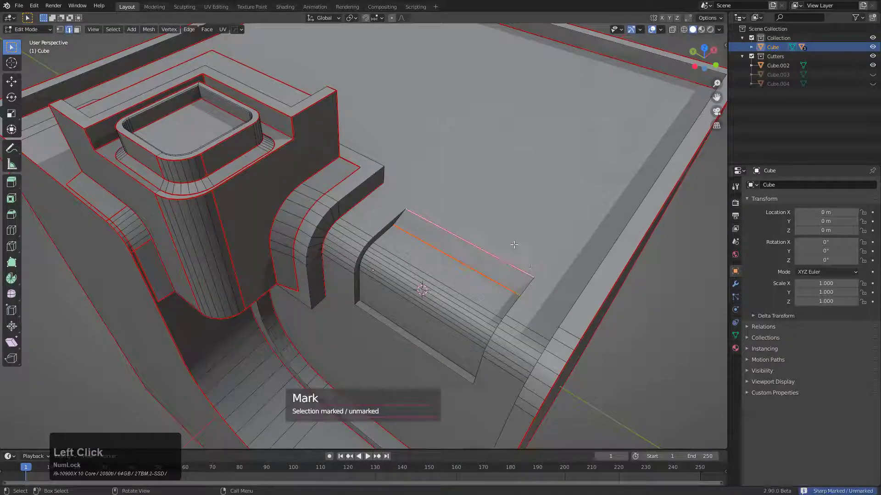
Place the 3D cursor on the recess's sloped rear wall, add a cube there and scale it down to overlap the slope.
{"action": "middle_click_drag", "start_coordinate": [523, 256], "coordinate": [461, 216], "text": "shift"}
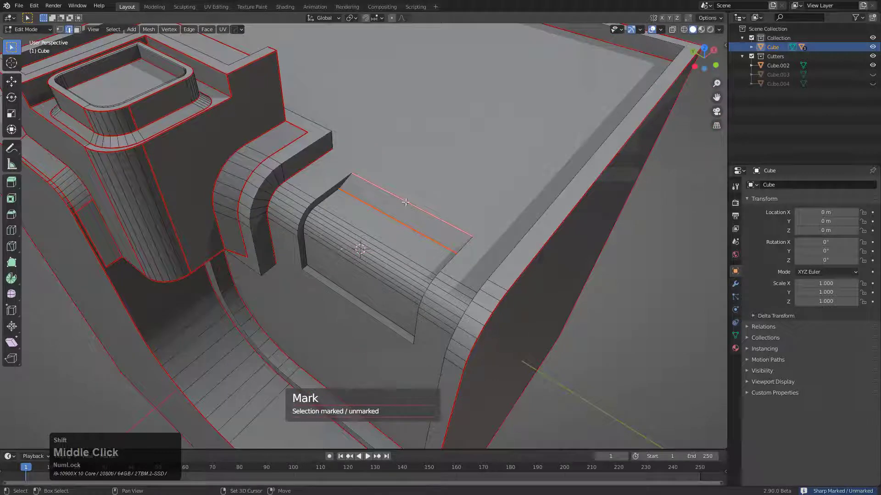
{"action": "key", "text": "shift+s"}
{"action": "left_click", "coordinate": [405, 251]}
{"action": "key", "text": "shift+a"}
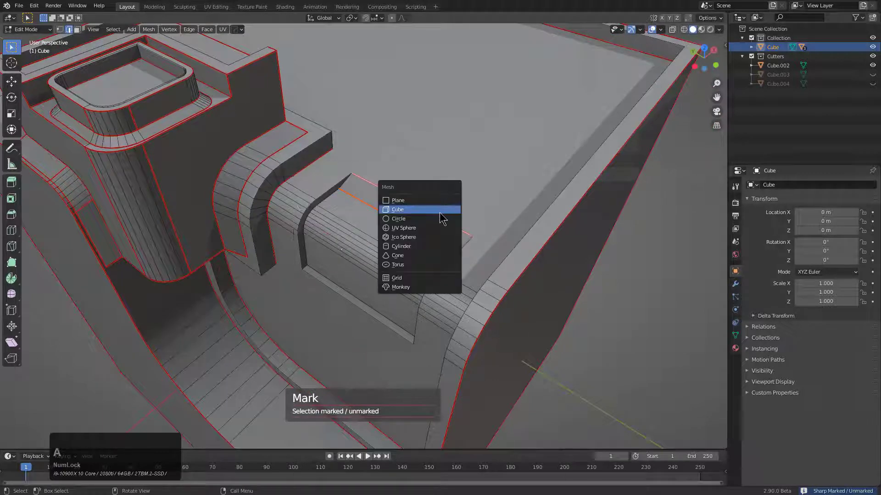
{"action": "left_click", "coordinate": [440, 218]}
{"action": "key", "text": "s"}
{"action": "left_click", "coordinate": [441, 239]}
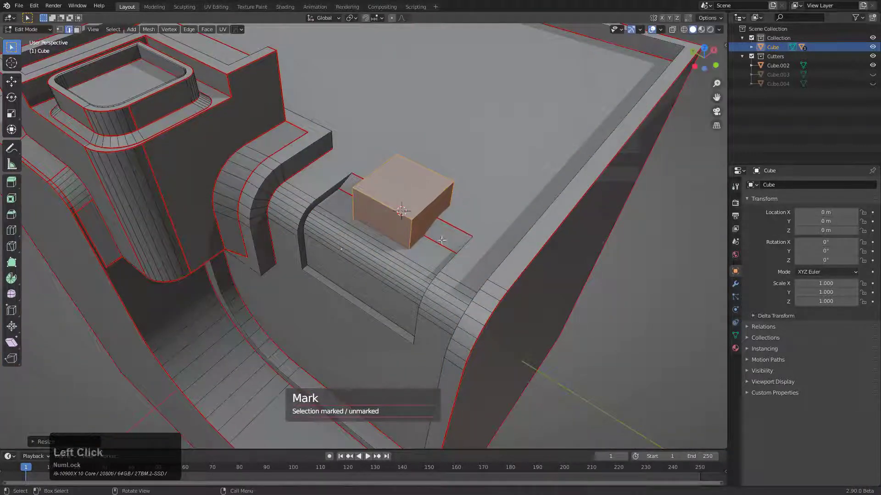
Turn the small cube into a raised pad over the slope using Interactive Boolean in Outset mode, and reduce its thickness.
{"action": "key", "text": "q"}
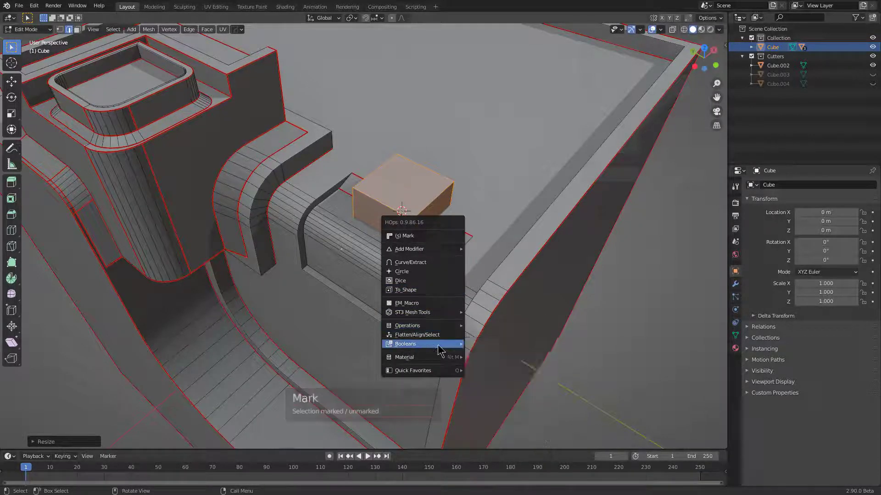
{"action": "mouse_move", "coordinate": [439, 351]}
{"action": "left_click", "coordinate": [473, 348]}
{"action": "scroll", "coordinate": [482, 349], "scroll_direction": "up", "scroll_amount": 1}
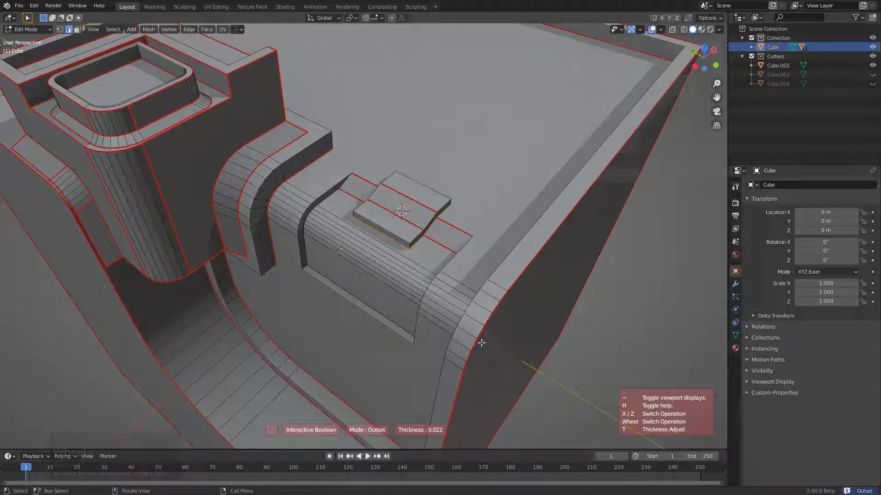
{"action": "key", "text": "t"}
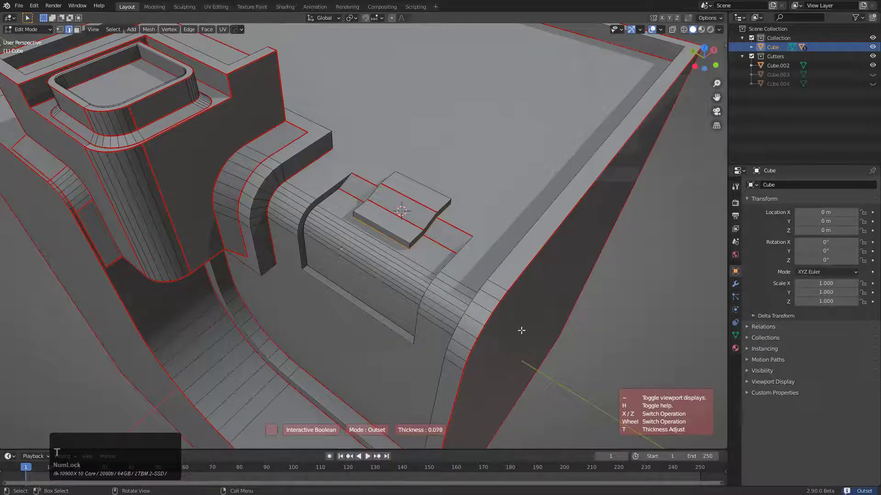
{"action": "left_click", "coordinate": [428, 322]}
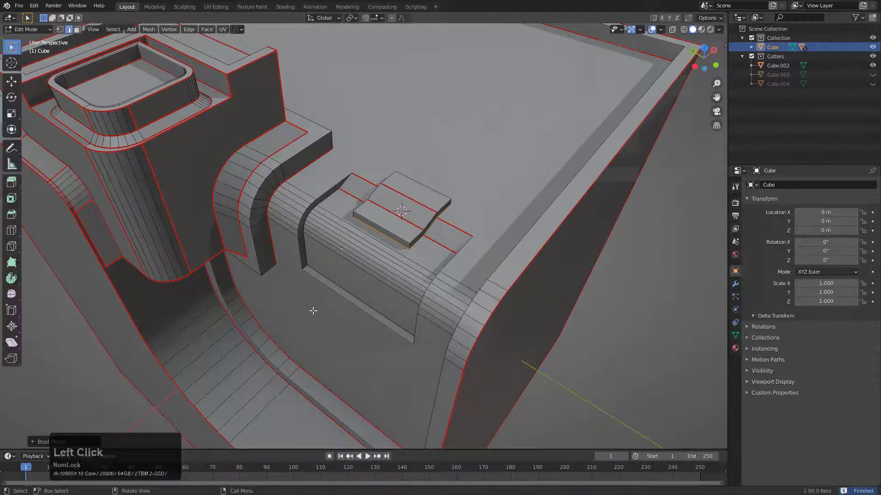
{"action": "key", "text": "F9"}
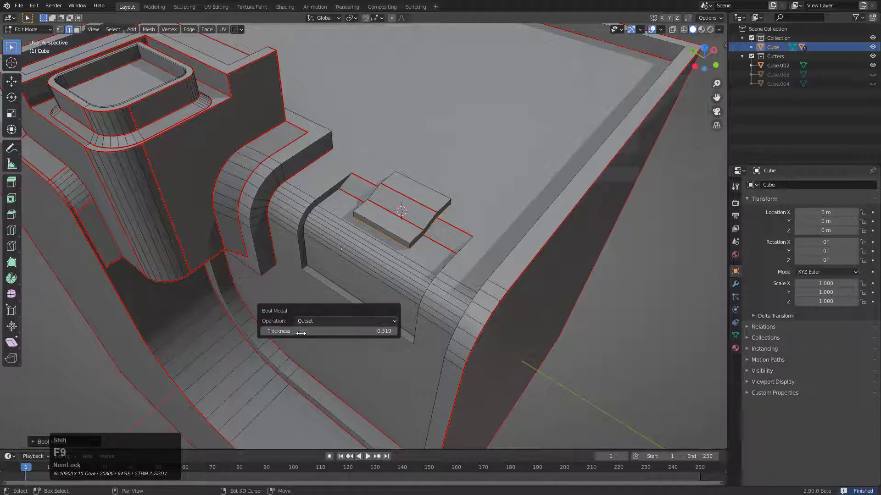
{"action": "left_click_drag", "start_coordinate": [300, 333], "coordinate": [251, 325]}
Bevel the raised pad's front and back edges by about 0.012 m with 8 segments.
{"action": "middle_click_drag", "start_coordinate": [393, 238], "coordinate": [420, 295], "text": "shift"}
{"action": "scroll", "coordinate": [349, 270], "scroll_direction": "up", "scroll_amount": 3}
{"action": "key", "text": "KP_Decimal"}
{"action": "key", "text": "ctrl+b"}
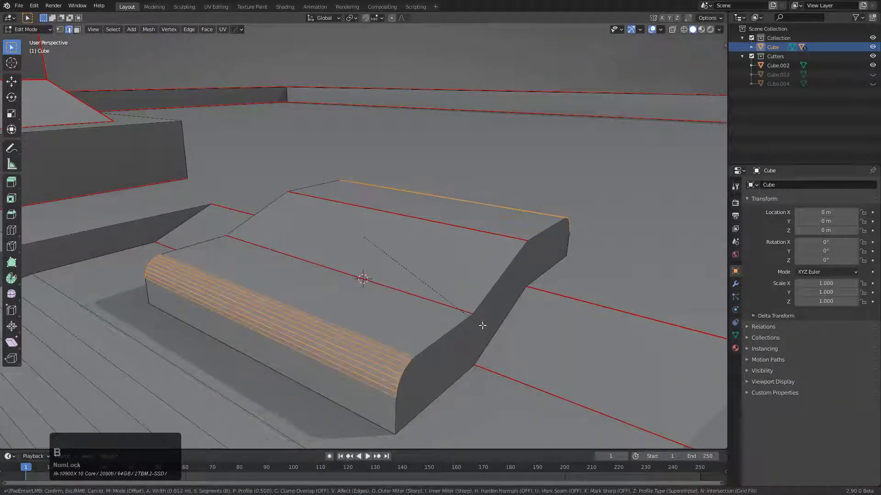
{"action": "scroll", "coordinate": [490, 326], "scroll_direction": "up", "scroll_amount": 3}
{"action": "left_click", "coordinate": [492, 329]}
Return to object mode, sharpen the cube and review the shading of the new details.
{"action": "key", "text": "Tab"}
{"action": "scroll", "coordinate": [397, 279], "scroll_direction": "down", "scroll_amount": 2}
{"action": "middle_click_drag", "start_coordinate": [397, 279], "coordinate": [412, 304]}
{"action": "key", "text": "q"}
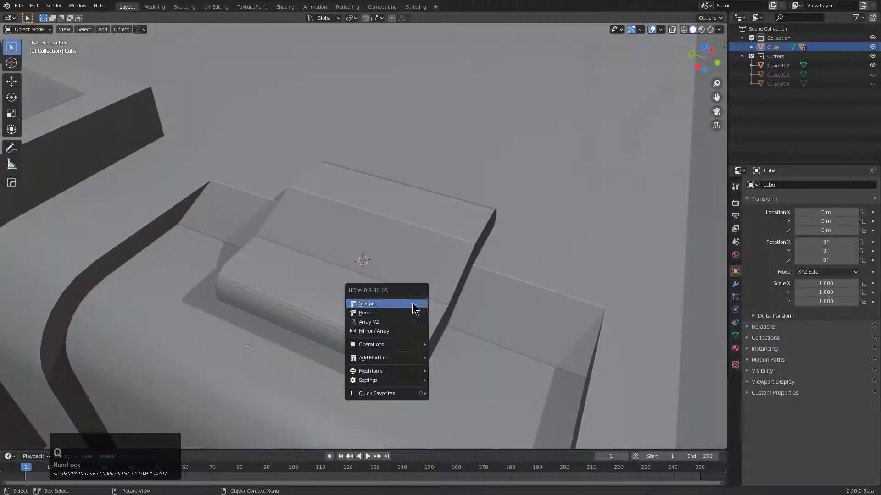
{"action": "left_click", "coordinate": [391, 307]}
{"action": "scroll", "coordinate": [377, 293], "scroll_direction": "down", "scroll_amount": 4}
{"action": "middle_click_drag", "start_coordinate": [319, 208], "coordinate": [297, 156]}
{"action": "scroll", "coordinate": [377, 274], "scroll_direction": "up", "scroll_amount": 2}
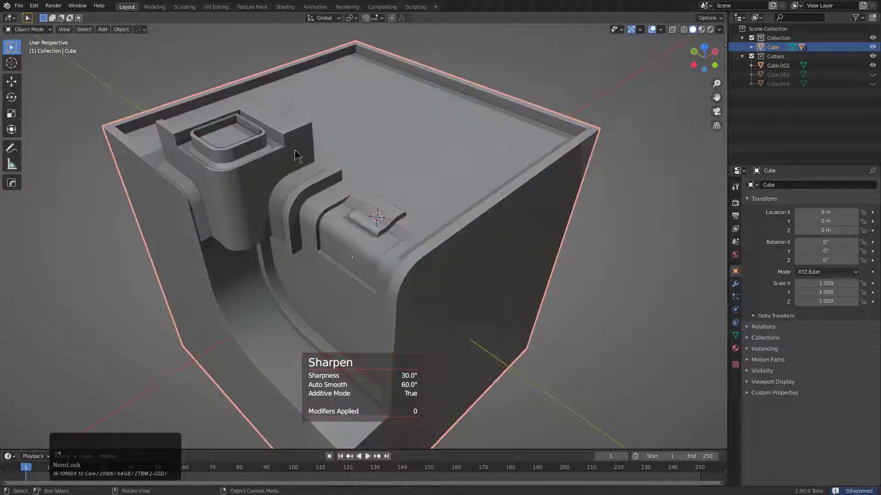
{"action": "scroll", "coordinate": [334, 291], "scroll_direction": "down", "scroll_amount": 2}
{"action": "mouse_move", "coordinate": [334, 291]}
{"action": "middle_mouse_down"}
{"action": "mouse_move", "coordinate": [330, 275]}
{"action": "mouse_move", "coordinate": [321, 291]}
{"action": "middle_mouse_up"}
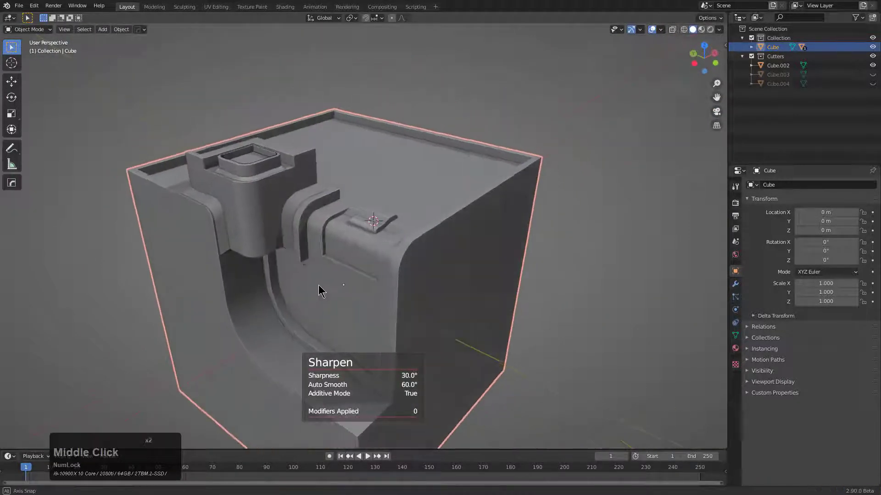
In mesh editing, add a new cube centred on the main block's plain top corner and scale it down.
{"action": "scroll", "coordinate": [334, 187], "scroll_direction": "down", "scroll_amount": 1}
{"action": "scroll", "coordinate": [307, 223], "scroll_direction": "down", "scroll_amount": 1}
{"action": "middle_click_drag", "start_coordinate": [318, 227], "coordinate": [428, 256]}
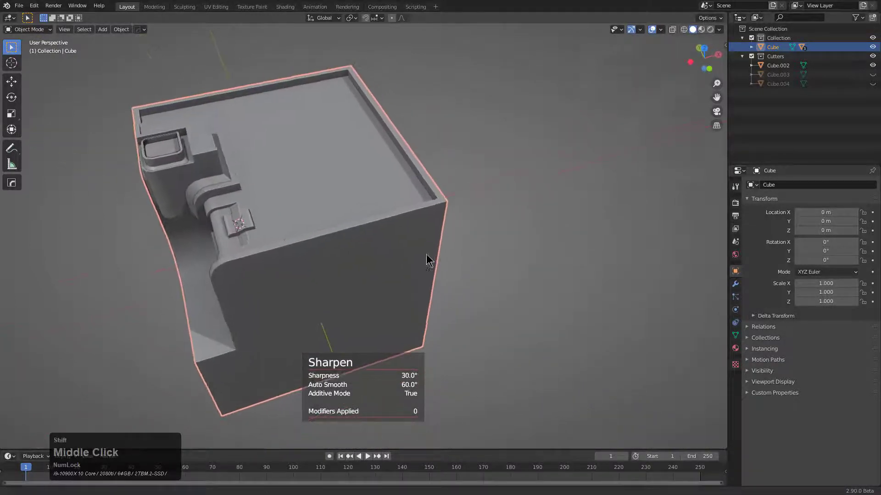
{"action": "scroll", "coordinate": [439, 236], "scroll_direction": "up", "scroll_amount": 1}
{"action": "key", "text": "Tab"}
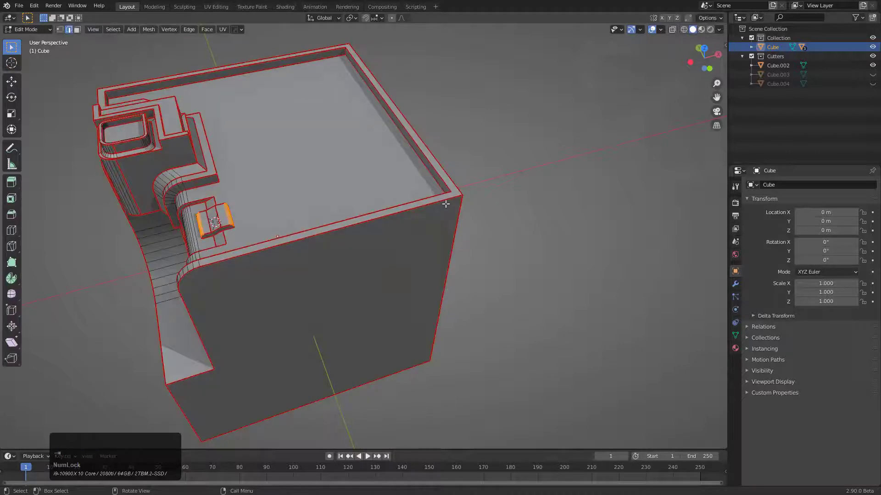
{"action": "key", "text": "shift+a"}
{"action": "left_click", "coordinate": [448, 198]}
{"action": "key", "text": "s"}
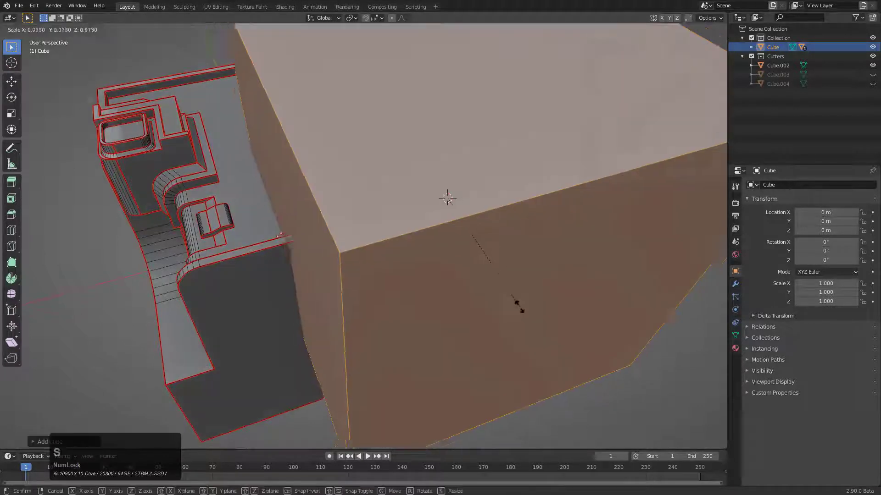
{"action": "left_click", "coordinate": [507, 276]}
Chamfer the new corner cube's inner vertical edge with a single-segment bevel about 0.163 m wide.
{"action": "middle_click_drag", "start_coordinate": [507, 275], "coordinate": [435, 253]}
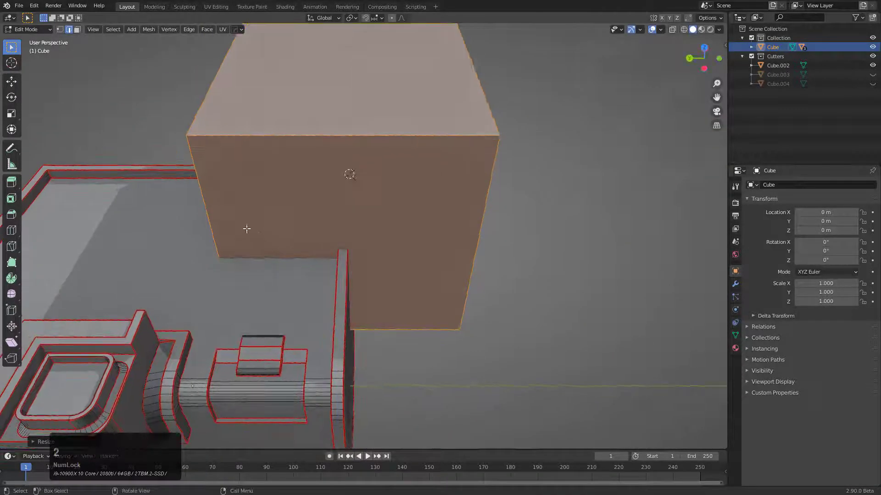
{"action": "left_click", "coordinate": [239, 229]}
{"action": "key", "text": "ctrl+b"}
{"action": "scroll", "coordinate": [340, 250], "scroll_direction": "down", "scroll_amount": 5}
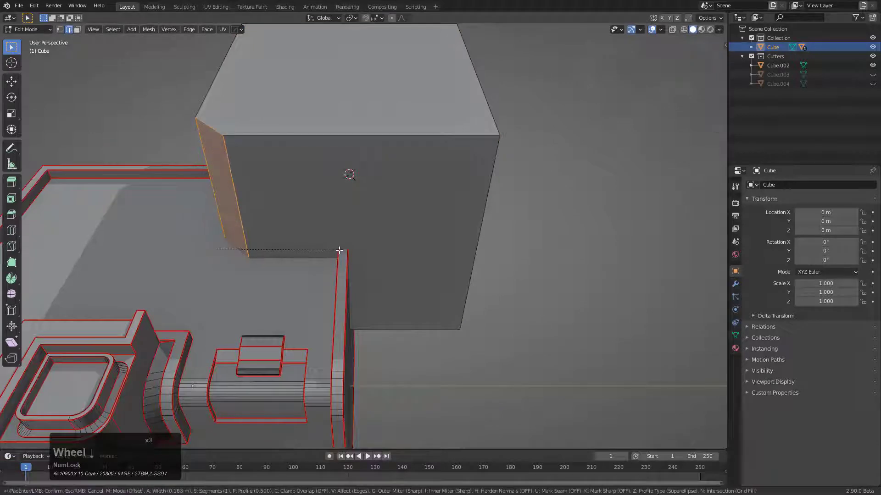
{"action": "left_click", "coordinate": [340, 250]}
{"action": "middle_click_drag", "start_coordinate": [340, 250], "coordinate": [182, 261]}
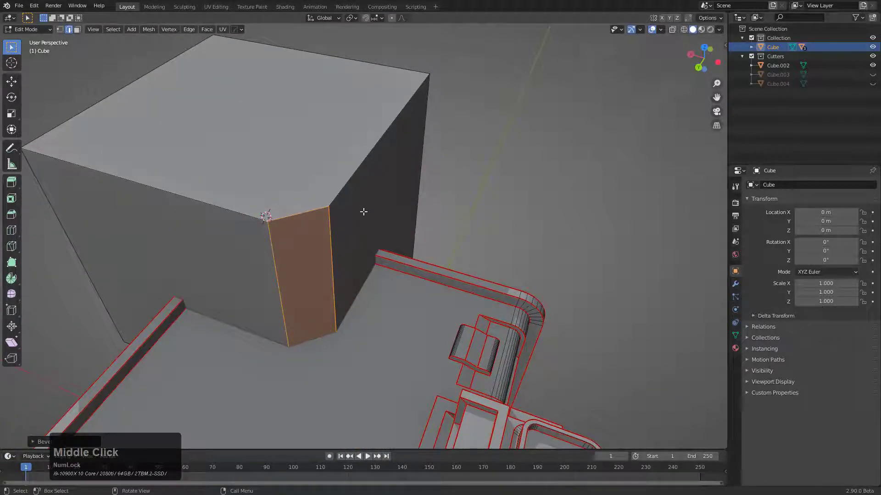
Select the whole linked corner cube and cut its outline into the main block using the Knife boolean.
{"action": "middle_click_drag", "start_coordinate": [393, 295], "coordinate": [349, 207]}
{"action": "key", "text": "ctrl+l"}
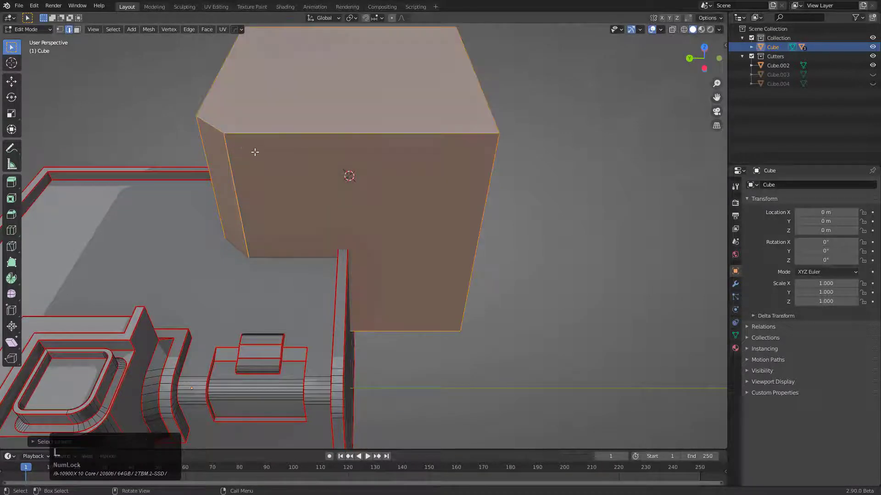
{"action": "middle_click_drag", "start_coordinate": [254, 151], "coordinate": [305, 177]}
{"action": "key", "text": "q"}
{"action": "mouse_move", "coordinate": [289, 292]}
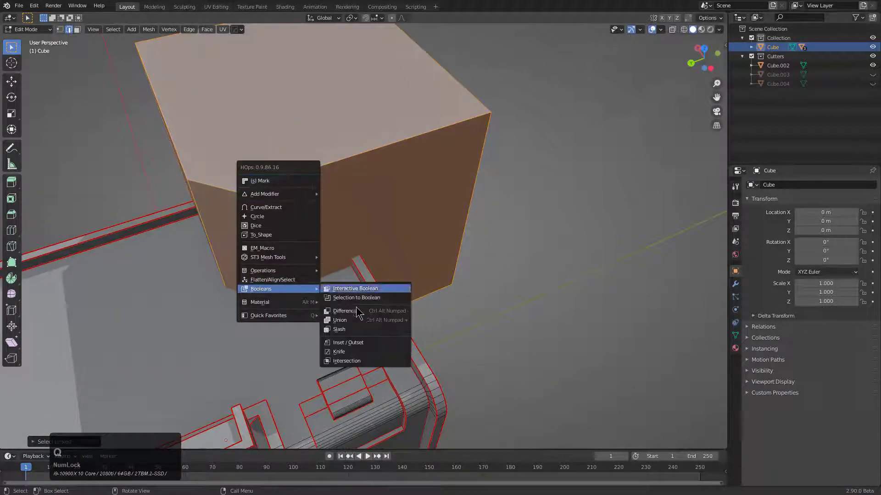
{"action": "double_click", "coordinate": [353, 352]}
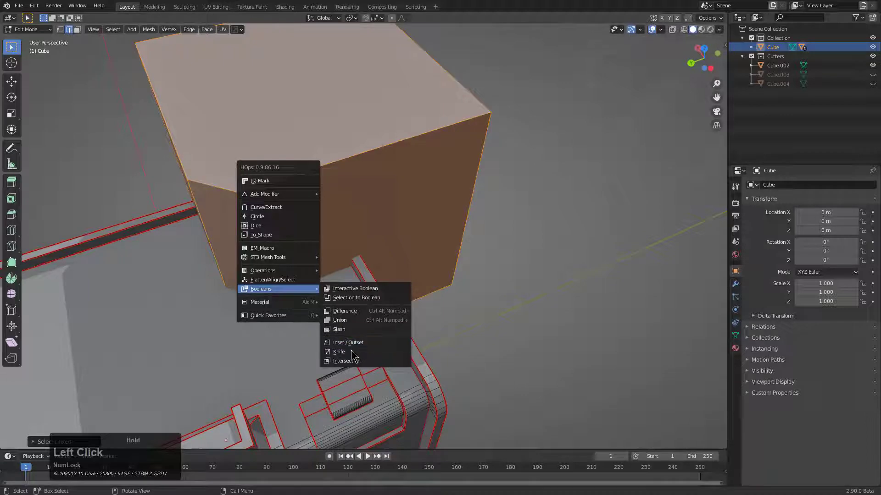
{"action": "middle_click_drag", "start_coordinate": [353, 352], "coordinate": [316, 216]}
{"action": "scroll", "coordinate": [317, 216], "scroll_direction": "up", "scroll_amount": 2}
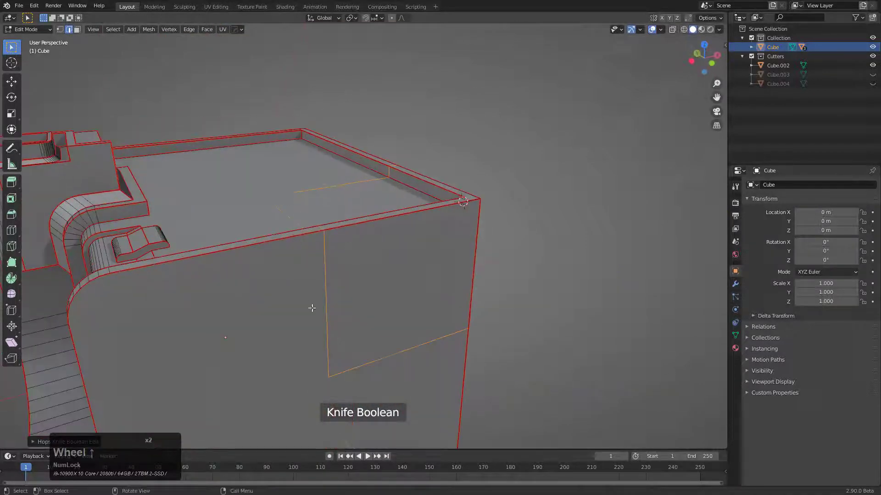
Turn the knife-cut corner edges into a panel line in edge mode, with inset about 0.049 and ridge about 0.039, then leave mesh editing.
{"action": "key", "text": "alt+z"}
{"action": "middle_click_drag", "start_coordinate": [422, 287], "coordinate": [390, 248]}
{"action": "scroll", "coordinate": [390, 247], "scroll_direction": "down", "scroll_amount": 2}
{"action": "key", "text": "q"}
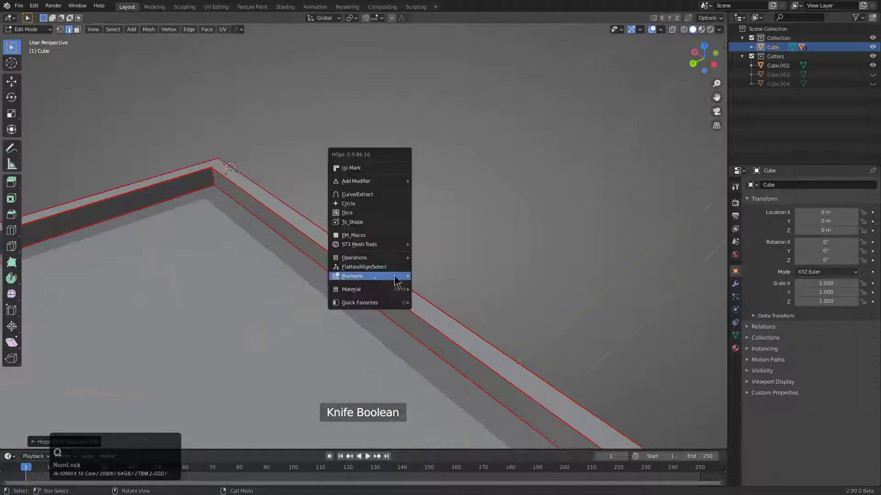
{"action": "left_click", "coordinate": [382, 236]}
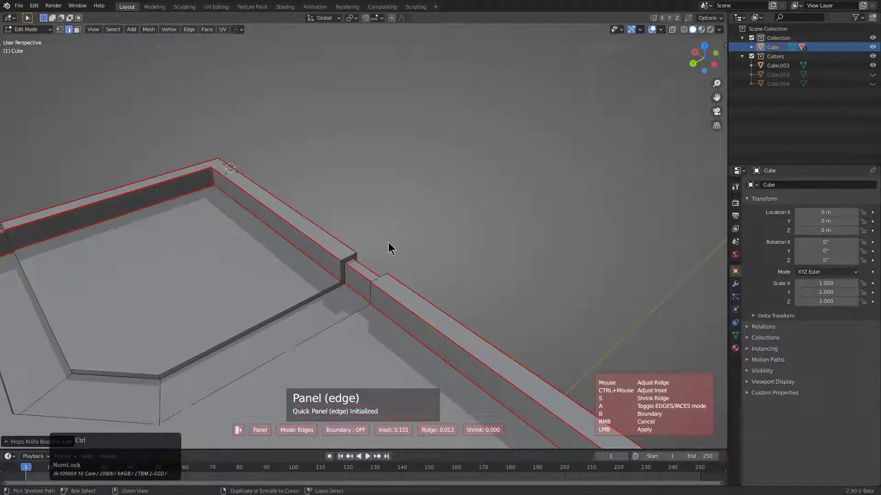
{"action": "key", "text": "ctrl"}
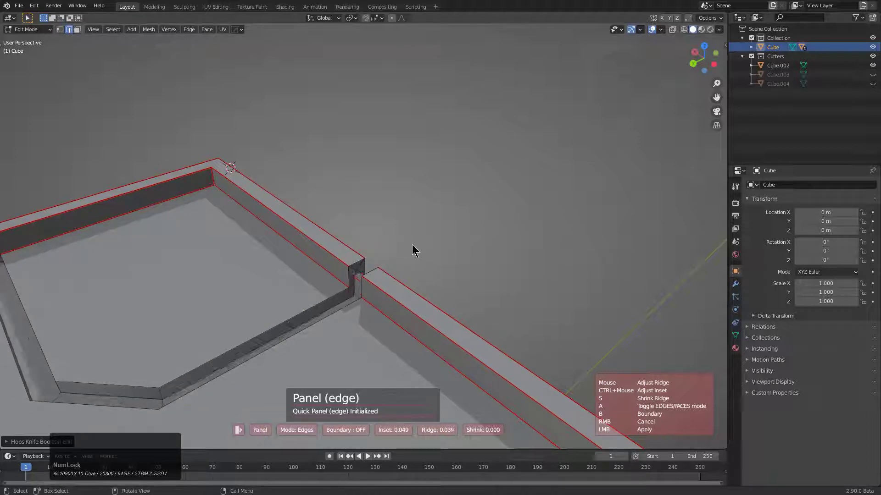
{"action": "left_click", "coordinate": [420, 246]}
{"action": "middle_click_drag", "start_coordinate": [420, 246], "coordinate": [359, 254]}
{"action": "scroll", "coordinate": [388, 283], "scroll_direction": "down", "scroll_amount": 2}
{"action": "key", "text": "Tab"}
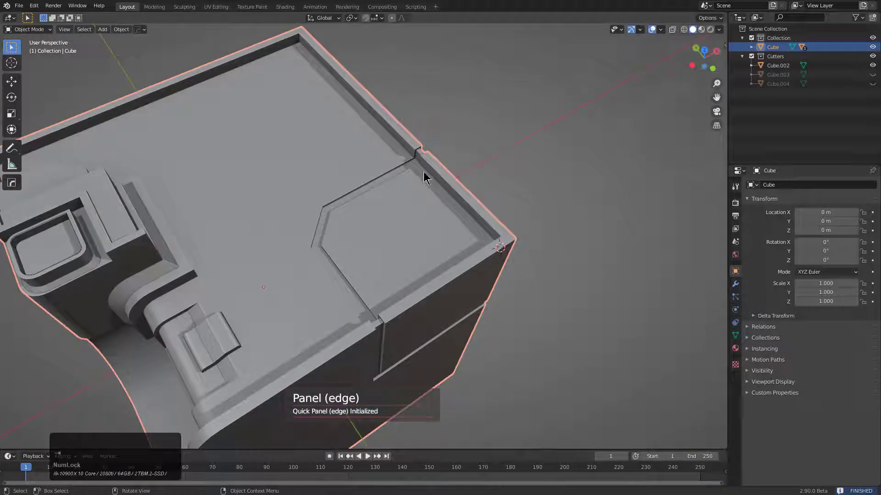
In the front orthographic view, add a plane and rotate it 90° about the X axis.
{"action": "middle_click_drag", "start_coordinate": [405, 301], "coordinate": [337, 271]}
{"action": "scroll", "coordinate": [362, 293], "scroll_direction": "down", "scroll_amount": 3}
{"action": "scroll", "coordinate": [334, 262], "scroll_direction": "down", "scroll_amount": 1}
{"action": "key", "text": "KP_5"}
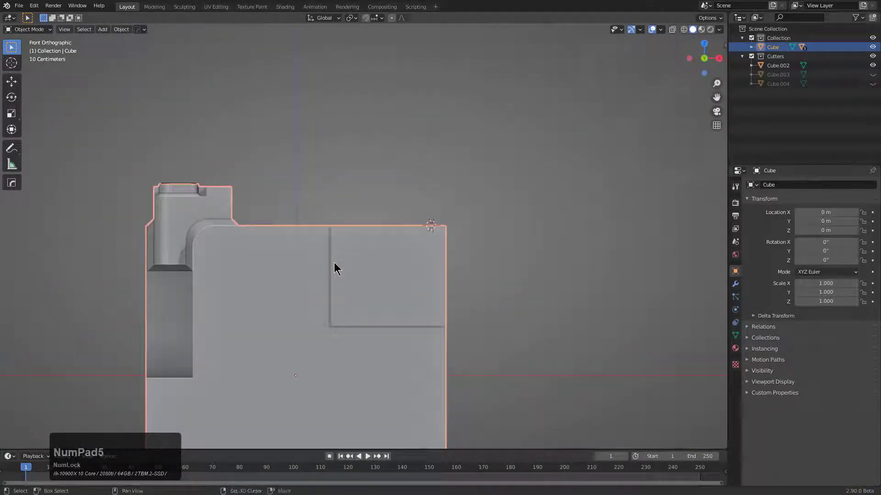
{"action": "key", "text": "shift+a"}
{"action": "mouse_move", "coordinate": [334, 263]}
{"action": "left_click", "coordinate": [369, 263]}
{"action": "key", "text": "r"}
{"action": "key", "text": "x"}
{"action": "key", "text": "9"}
{"action": "key", "text": "0"}
{"action": "key", "text": "KP_Enter"}
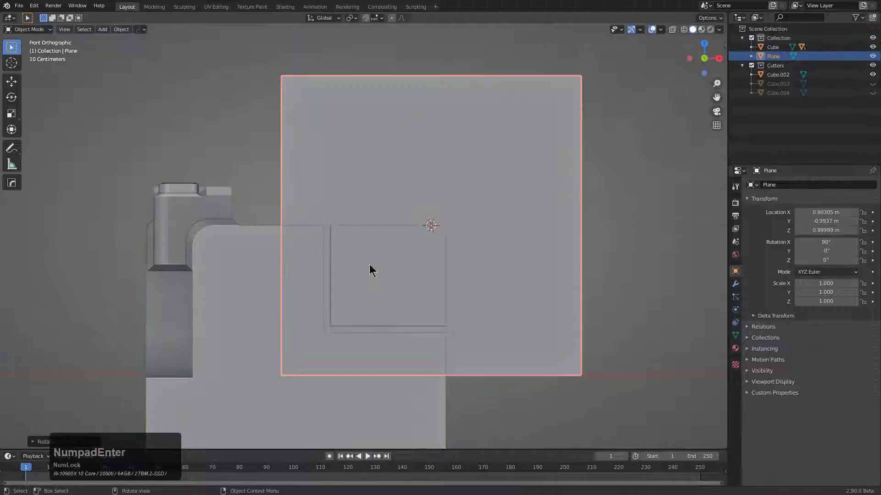
Move the plane out in front of the block to Y about -2.03 m and over its upper right corner, at X about 1.54 m.
{"action": "scroll", "coordinate": [397, 270], "scroll_direction": "down", "scroll_amount": 4}
{"action": "key", "text": "g"}
{"action": "left_click", "coordinate": [382, 322]}
{"action": "middle_click_drag", "start_coordinate": [347, 292], "coordinate": [384, 313]}
{"action": "key", "text": "g"}
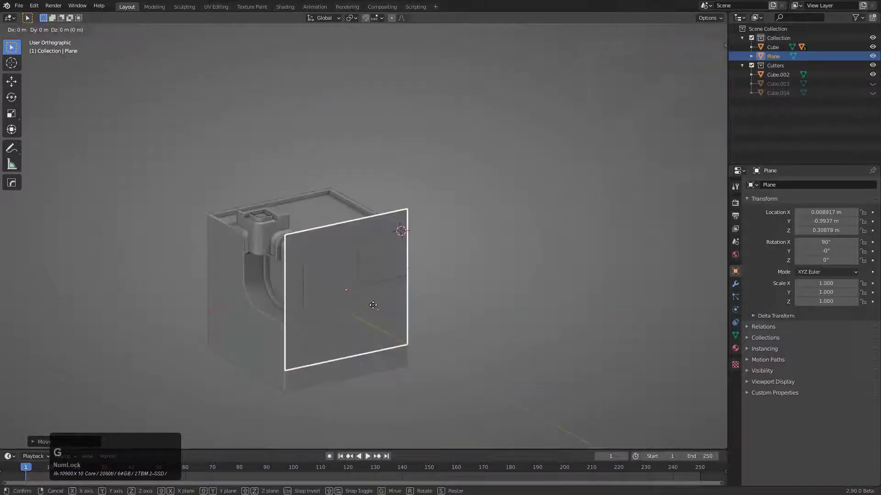
{"action": "key", "text": "y"}
{"action": "left_click", "coordinate": [407, 328]}
{"action": "key", "text": "KP_1"}
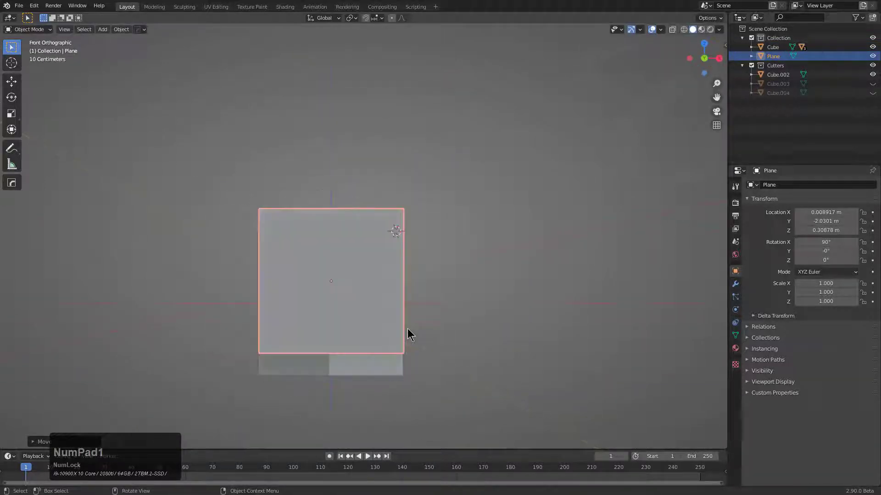
{"action": "key", "text": "g"}
{"action": "left_click", "coordinate": [513, 295]}
{"action": "scroll", "coordinate": [419, 307], "scroll_direction": "up", "scroll_amount": 4}
Chamfer the plane's lower inner corner vertex with a single-segment vertex bevel.
{"action": "key", "text": "Tab"}
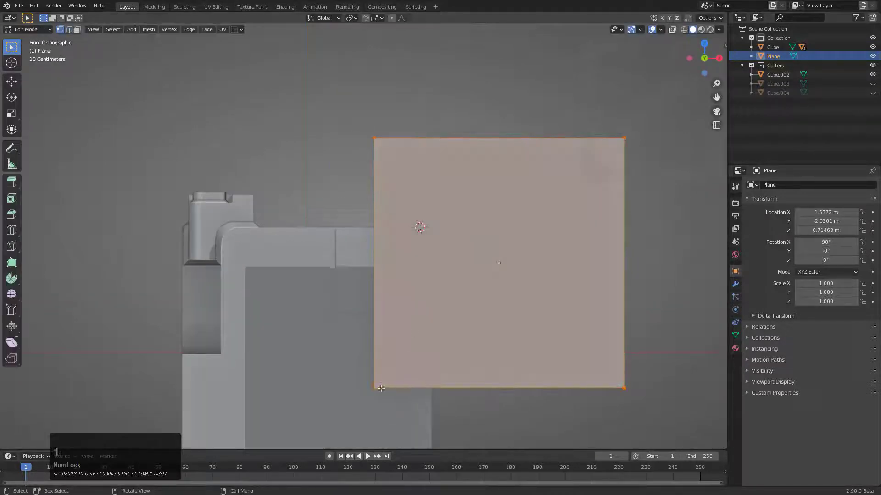
{"action": "left_click", "coordinate": [425, 384]}
{"action": "key", "text": "ctrl+shift+b"}
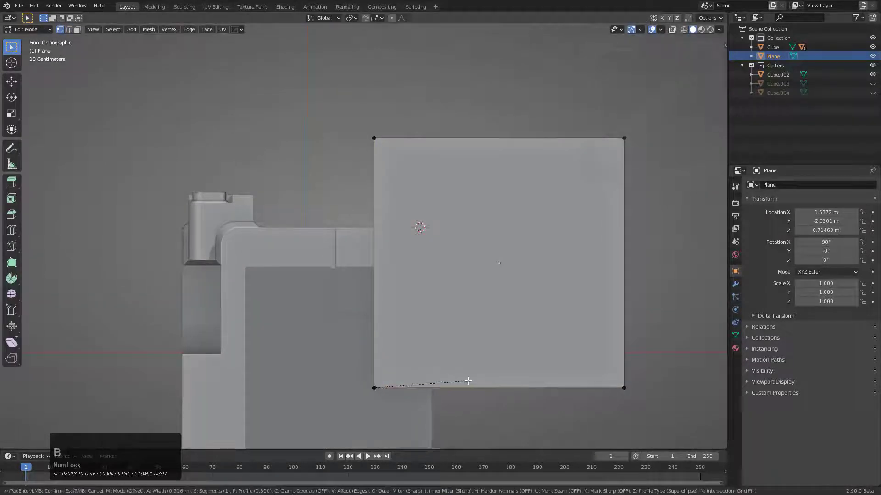
{"action": "right_click", "coordinate": [453, 380]}
{"action": "key", "text": "ctrl+shift+b"}
{"action": "left_click", "coordinate": [488, 371]}
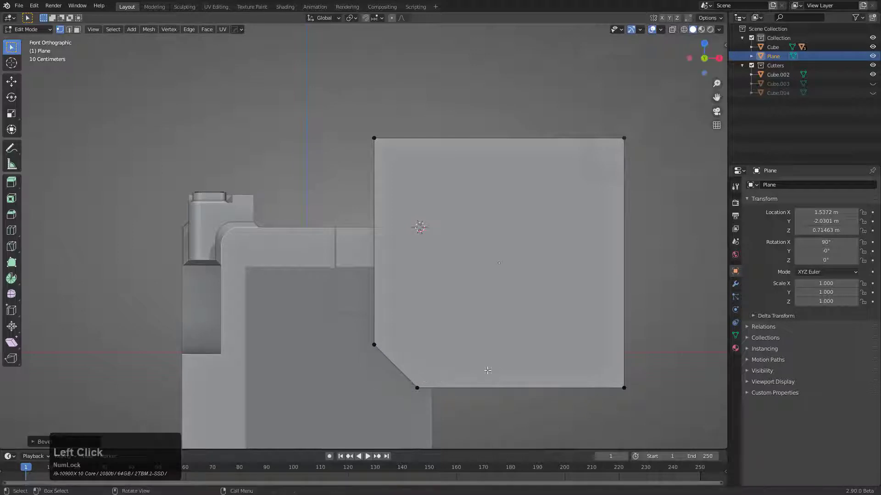
{"action": "key", "text": "grave"}
{"action": "key", "text": "Escape"}
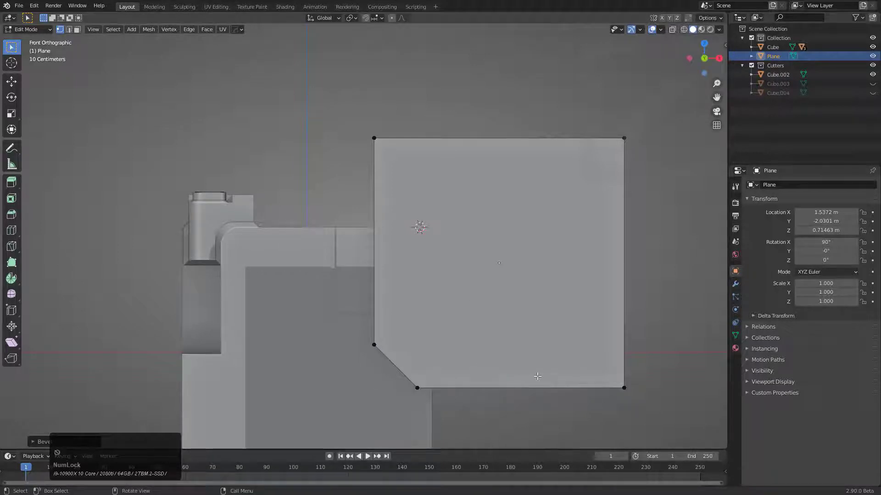
In object mode, scale the plane to about 0.807 and reposition it over the block at X about 1.23 m, Z about 0.54 m.
{"action": "key", "text": "Tab"}
{"action": "key", "text": "s"}
{"action": "left_click", "coordinate": [565, 398]}
{"action": "key", "text": "g"}
{"action": "left_click", "coordinate": [542, 410]}
{"action": "key", "text": "s"}
{"action": "left_click", "coordinate": [535, 397]}
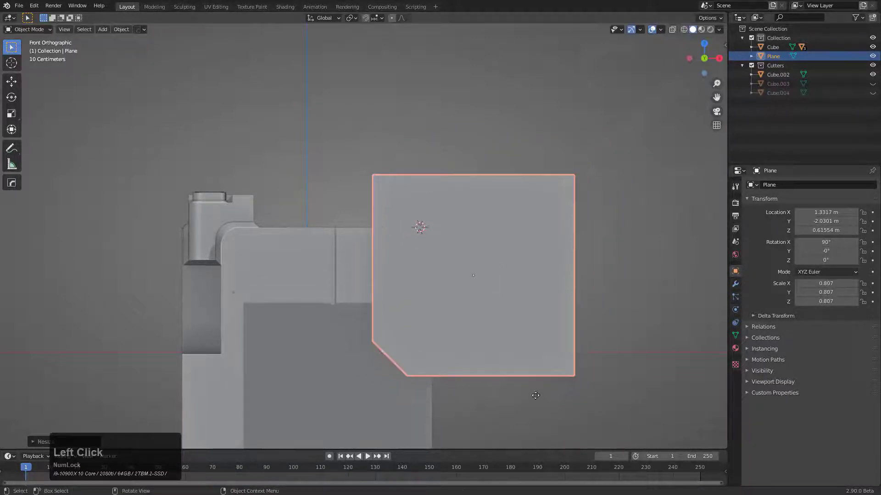
{"action": "key", "text": "g"}
{"action": "left_click", "coordinate": [523, 407]}
Select the plane together with the main block as the active object, and align the view to the front.
{"action": "middle_click_drag", "start_coordinate": [427, 358], "coordinate": [475, 294], "text": "shift"}
{"action": "scroll", "coordinate": [473, 289], "scroll_direction": "up", "scroll_amount": 1}
{"action": "middle_click_drag", "start_coordinate": [405, 285], "coordinate": [428, 309]}
{"action": "scroll", "coordinate": [461, 295], "scroll_direction": "down", "scroll_amount": 2}
{"action": "left_click", "coordinate": [499, 271]}
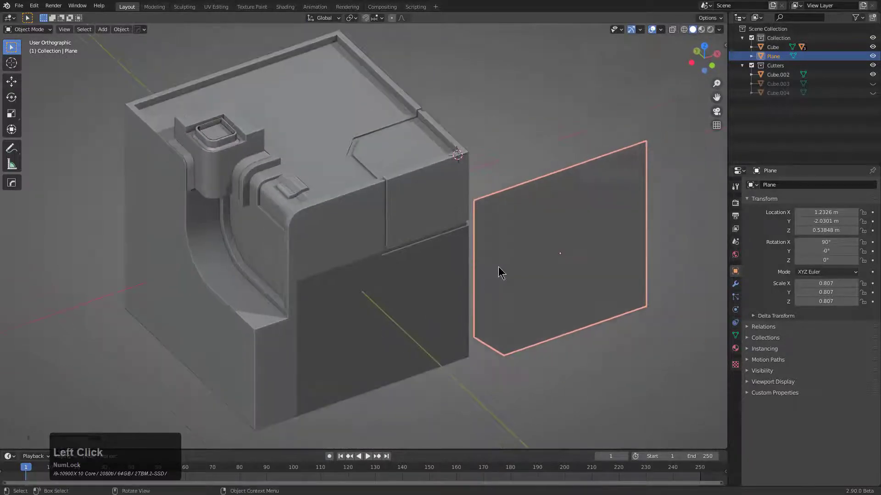
{"action": "left_click", "coordinate": [397, 256], "text": "shift"}
{"action": "middle_click_drag", "start_coordinate": [407, 193], "coordinate": [503, 267]}
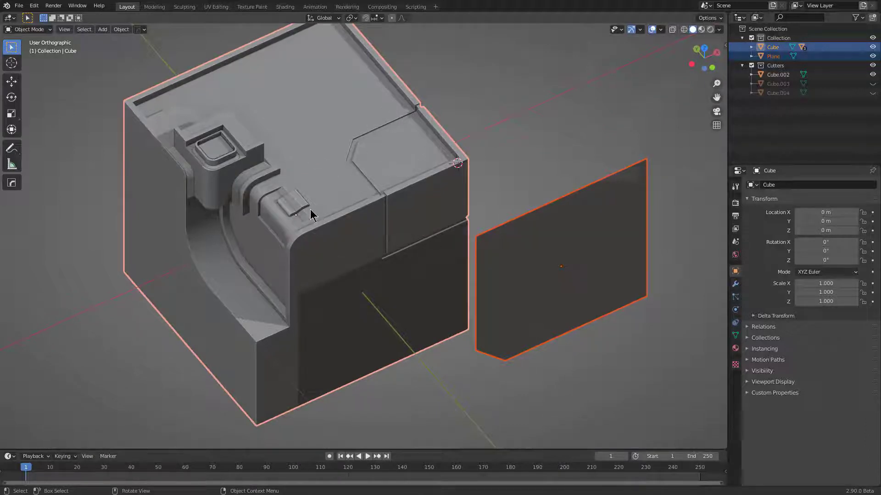
{"action": "middle_click_drag", "start_coordinate": [311, 215], "coordinate": [507, 263]}
{"action": "left_click", "coordinate": [452, 294]}
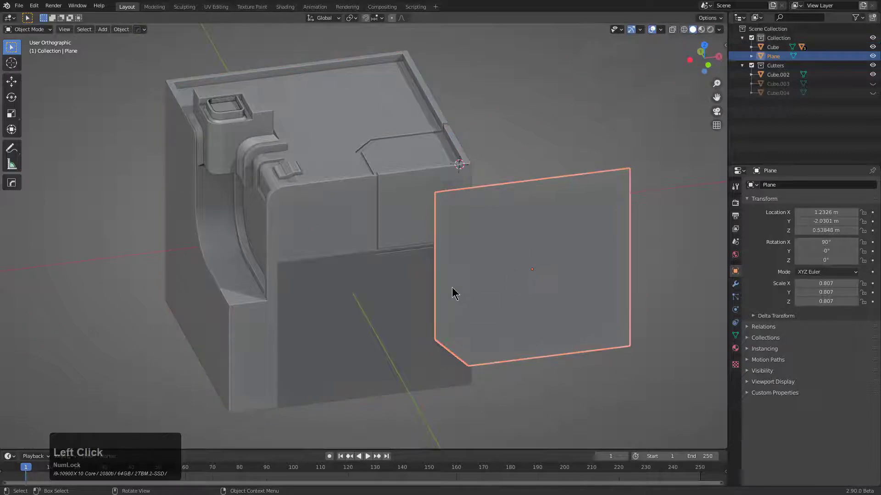
{"action": "middle_click_drag", "start_coordinate": [452, 287], "coordinate": [369, 256], "text": "alt"}
{"action": "left_click", "coordinate": [346, 257], "text": "shift"}
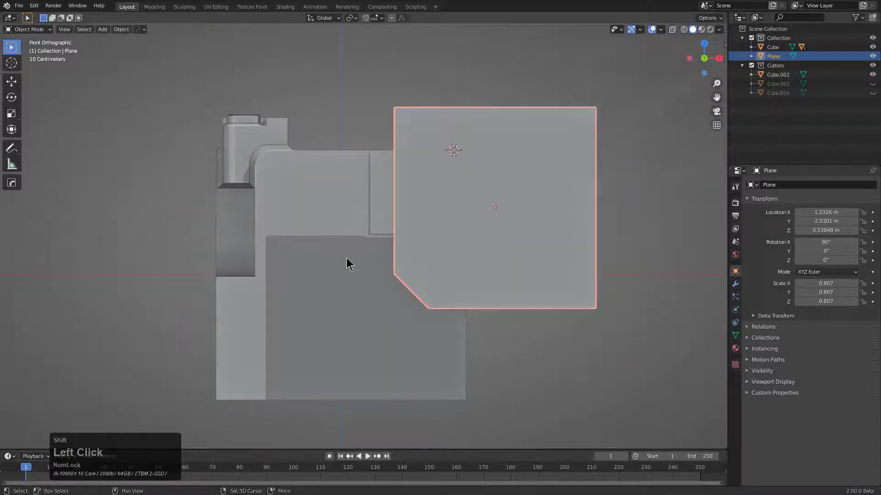
Edit both meshes, select the whole linked plane and cut its outline into the block using the Knife boolean's knife project option.
{"action": "key", "text": "Tab"}
{"action": "key", "text": "q"}
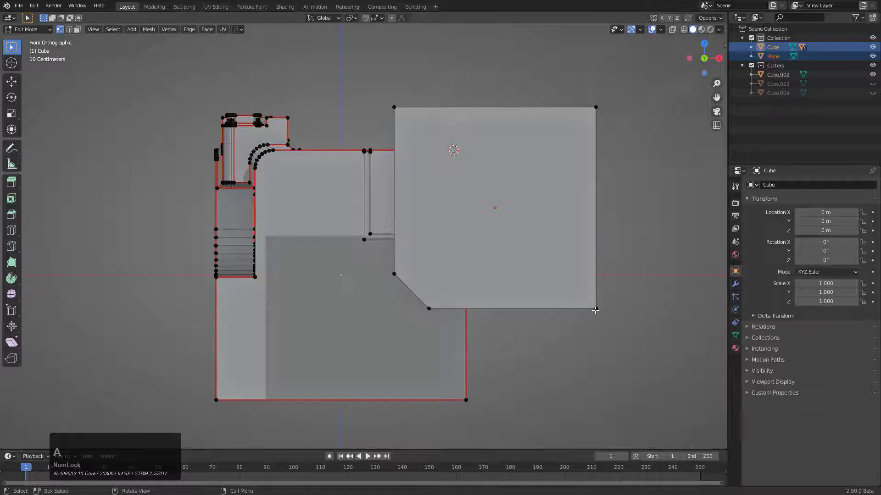
{"action": "key", "text": "l"}
{"action": "key", "text": "q"}
{"action": "mouse_move", "coordinate": [600, 360]}
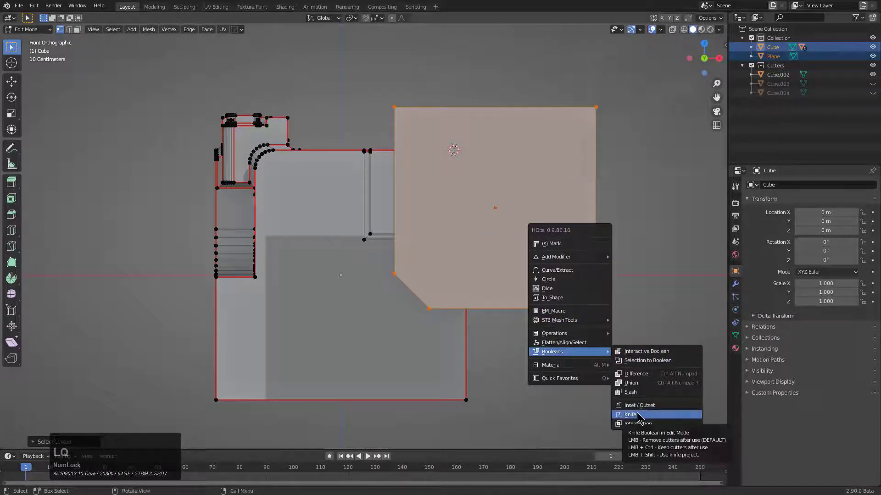
{"action": "key", "text": "shift"}
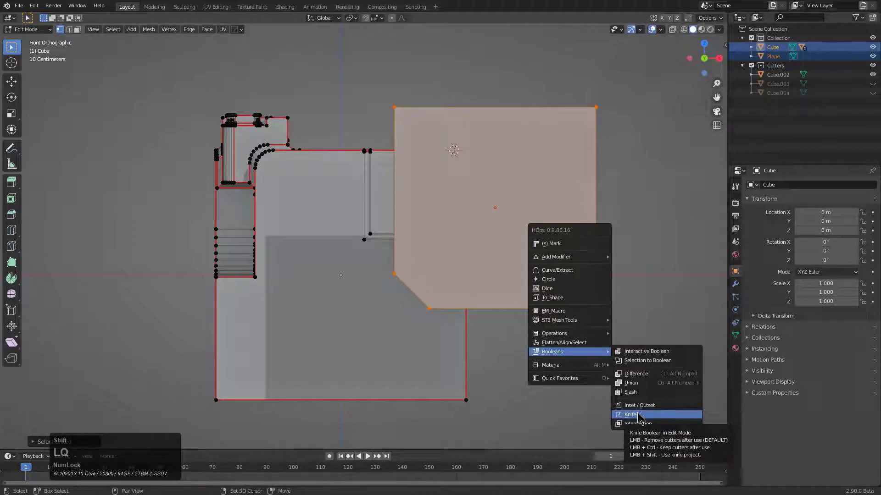
{"action": "left_click", "coordinate": [638, 417]}
Extrude the projected L-shaped face on the block's side outward and chamfer the extrusion's upper outer edge.
{"action": "middle_click_drag", "start_coordinate": [637, 415], "coordinate": [436, 285]}
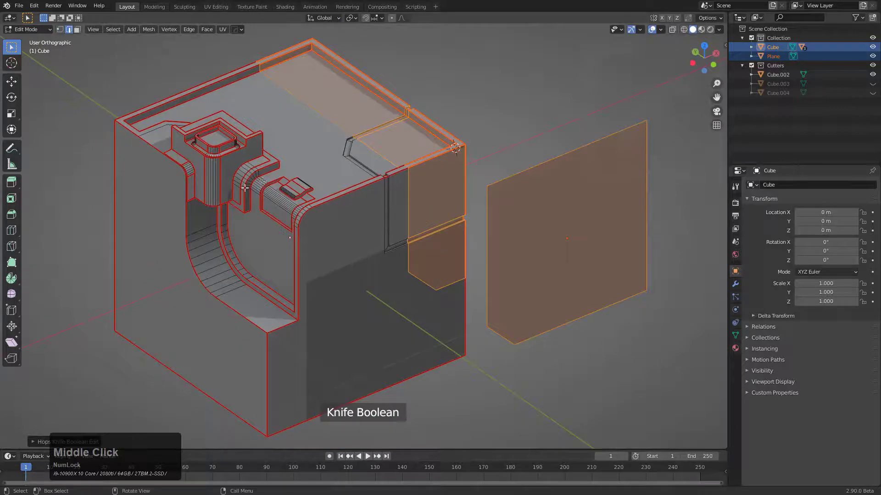
{"action": "middle_click_drag", "start_coordinate": [245, 188], "coordinate": [332, 224]}
{"action": "scroll", "coordinate": [275, 202], "scroll_direction": "down", "scroll_amount": 2}
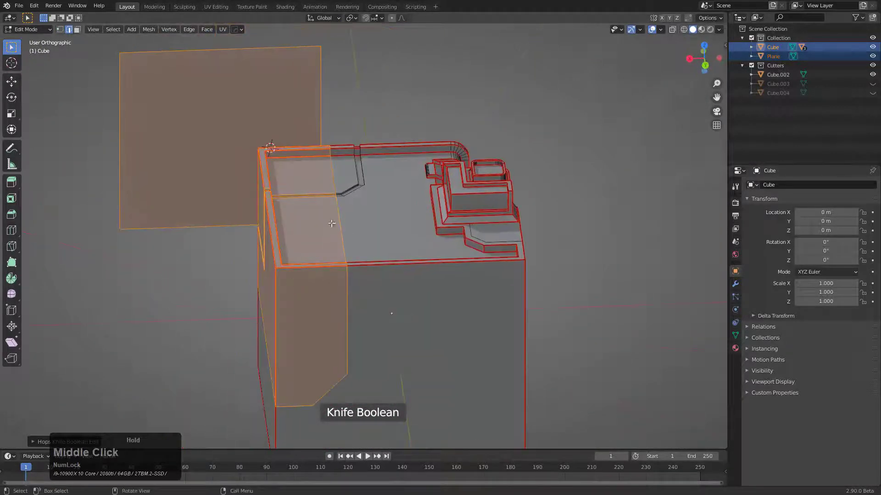
{"action": "middle_click_drag", "start_coordinate": [281, 330], "coordinate": [338, 338]}
{"action": "left_click", "coordinate": [382, 316]}
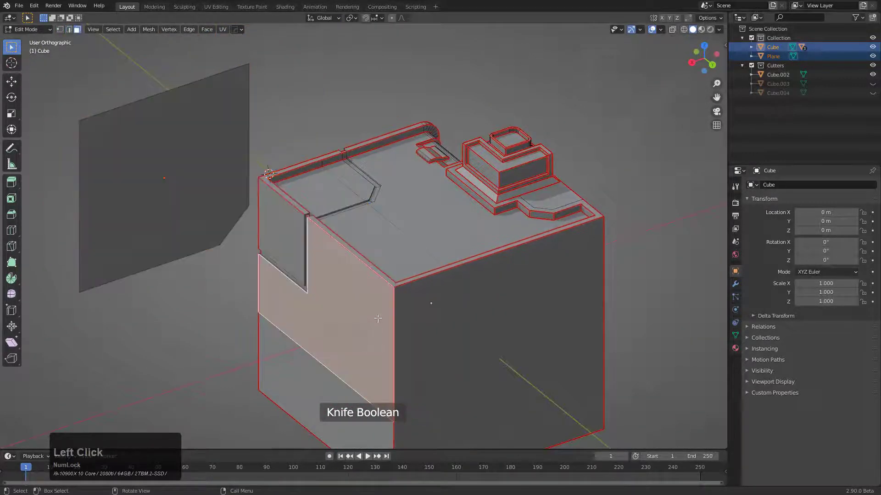
{"action": "key", "text": "e"}
{"action": "left_click", "coordinate": [404, 320]}
{"action": "key", "text": "ctrl+b"}
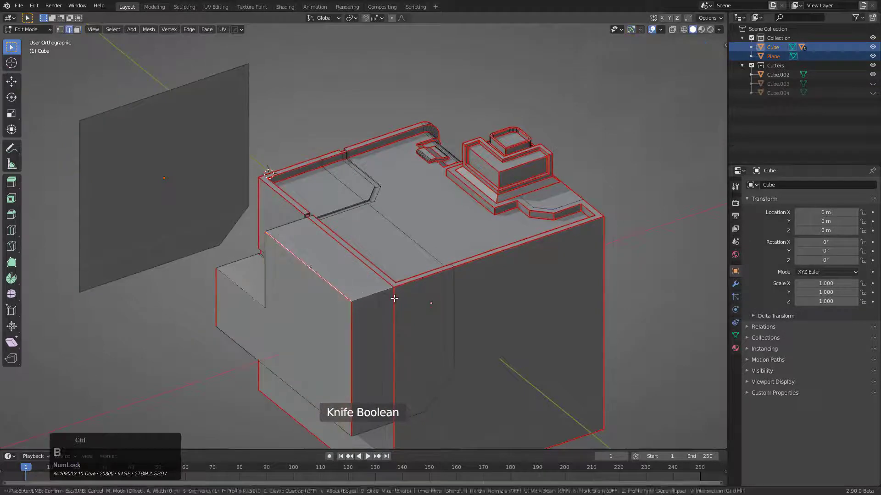
{"action": "middle_click_drag", "start_coordinate": [410, 303], "coordinate": [390, 257]}
Select the extrusion's end face and the adjoining projected face on the block's back, and extrude both outward together.
{"action": "left_click", "coordinate": [370, 286]}
{"action": "left_click", "coordinate": [408, 269], "text": "shift"}
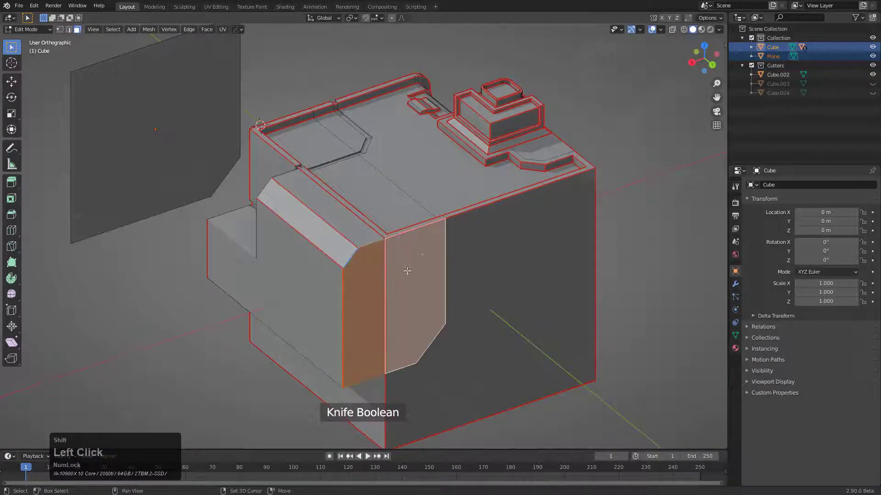
{"action": "key", "text": "e"}
{"action": "left_click", "coordinate": [439, 294]}
Return to object mode, select only the main block and sharpen it, then review its shading.
{"action": "key", "text": "Tab"}
{"action": "key", "text": "q"}
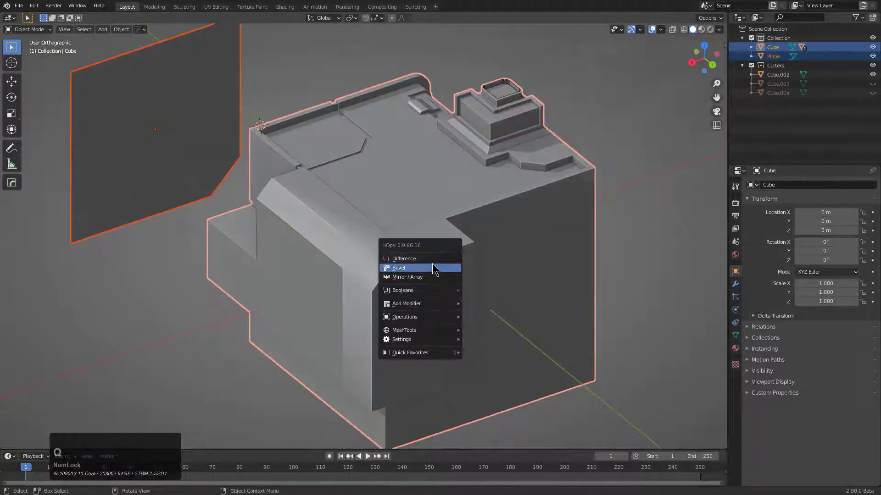
{"action": "key", "text": "Escape"}
{"action": "left_click", "coordinate": [432, 258]}
{"action": "key", "text": "q"}
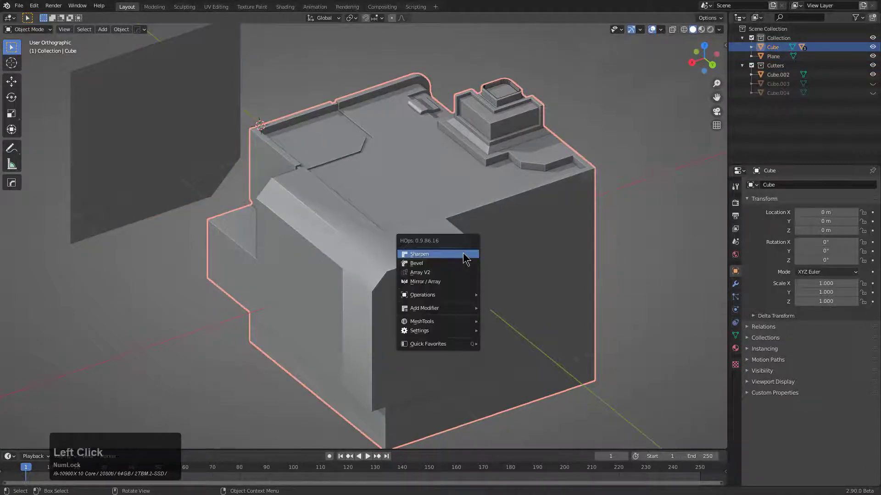
{"action": "left_click", "coordinate": [464, 252]}
{"action": "middle_click_drag", "start_coordinate": [409, 266], "coordinate": [492, 179]}
{"action": "middle_click_drag", "start_coordinate": [516, 250], "coordinate": [460, 256]}
{"action": "key", "text": "2"}
{"action": "key", "text": "Tab"}
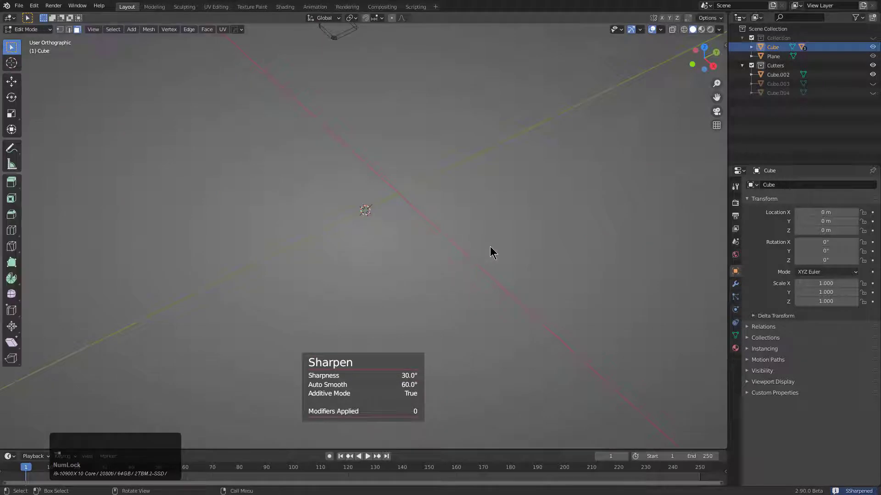
{"action": "key", "text": "Tab"}
{"action": "key", "text": "1"}
In mesh editing, round the inner corner edge of the side extrusion's step, including its short continuation, with a nine-segment bevel.
{"action": "key", "text": "Tab"}
{"action": "scroll", "coordinate": [434, 248], "scroll_direction": "up", "scroll_amount": 3}
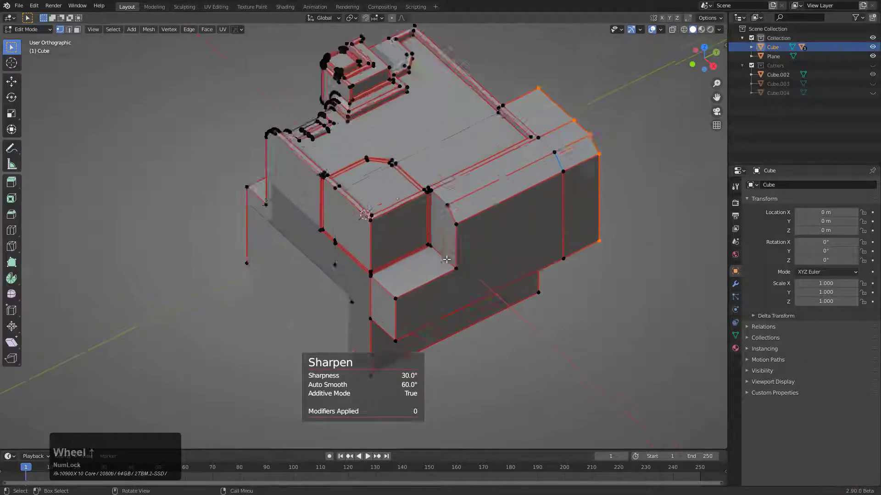
{"action": "key", "text": "2"}
{"action": "left_click", "coordinate": [469, 260], "text": "alt"}
{"action": "scroll", "coordinate": [469, 263], "scroll_direction": "up", "scroll_amount": 4}
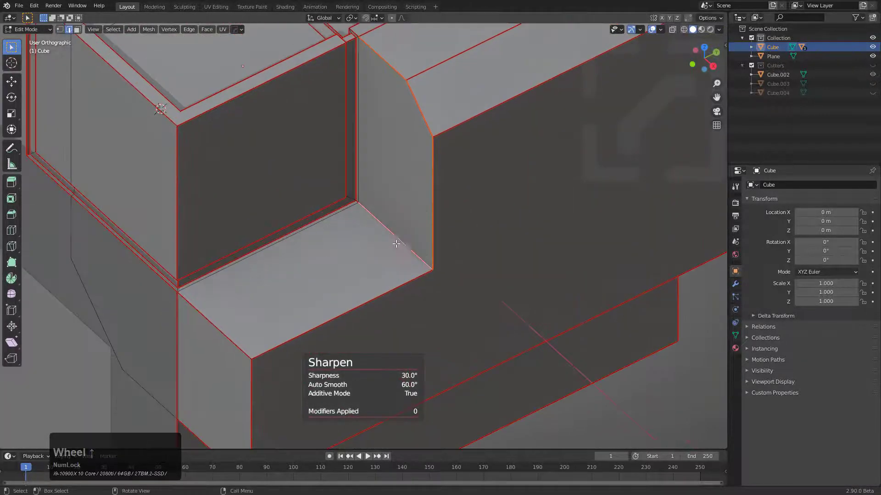
{"action": "scroll", "coordinate": [394, 238], "scroll_direction": "up", "scroll_amount": 4}
{"action": "left_click", "coordinate": [358, 171], "text": "ctrl"}
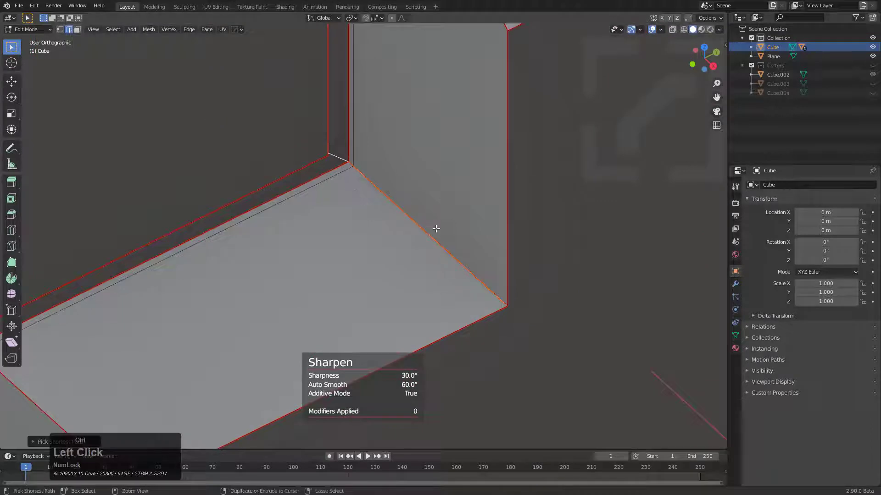
{"action": "key", "text": "ctrl+b"}
{"action": "scroll", "coordinate": [503, 267], "scroll_direction": "up", "scroll_amount": 8}
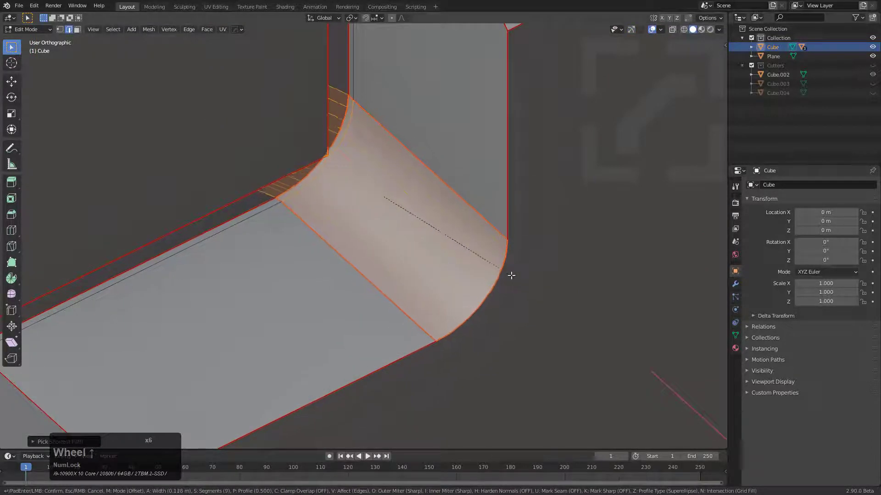
{"action": "left_click", "coordinate": [477, 252]}
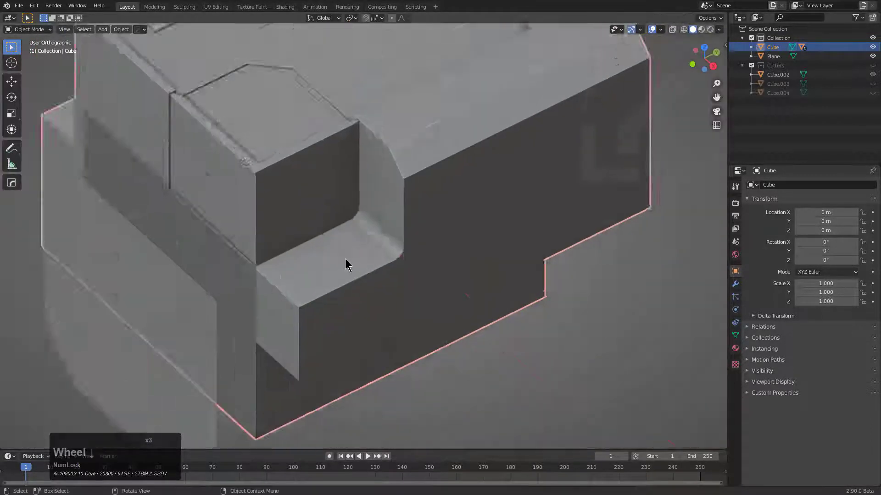
Delete the cutting plane object and inspect the detailed block from several angles.
{"action": "scroll", "coordinate": [345, 259], "scroll_direction": "down", "scroll_amount": 3}
{"action": "middle_click_drag", "start_coordinate": [345, 258], "coordinate": [456, 298]}
{"action": "left_click", "coordinate": [415, 294]}
{"action": "key", "text": "x"}
{"action": "left_click", "coordinate": [406, 293]}
{"action": "scroll", "coordinate": [454, 296], "scroll_direction": "up", "scroll_amount": 3}
{"action": "middle_click_drag", "start_coordinate": [358, 279], "coordinate": [272, 204]}
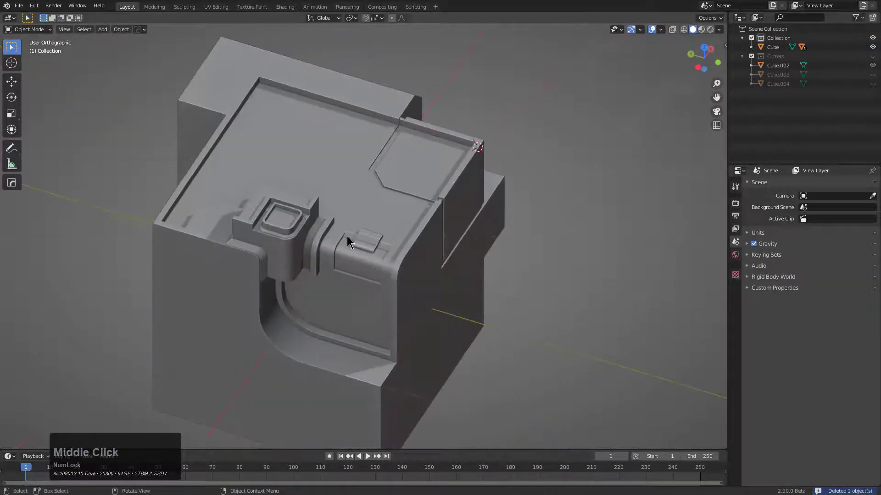
{"action": "mouse_move", "coordinate": [347, 237]}
{"action": "middle_mouse_down"}
{"action": "mouse_move", "coordinate": [336, 235]}
{"action": "mouse_move", "coordinate": [368, 237]}
{"action": "mouse_move", "coordinate": [359, 242]}
{"action": "middle_mouse_up"}
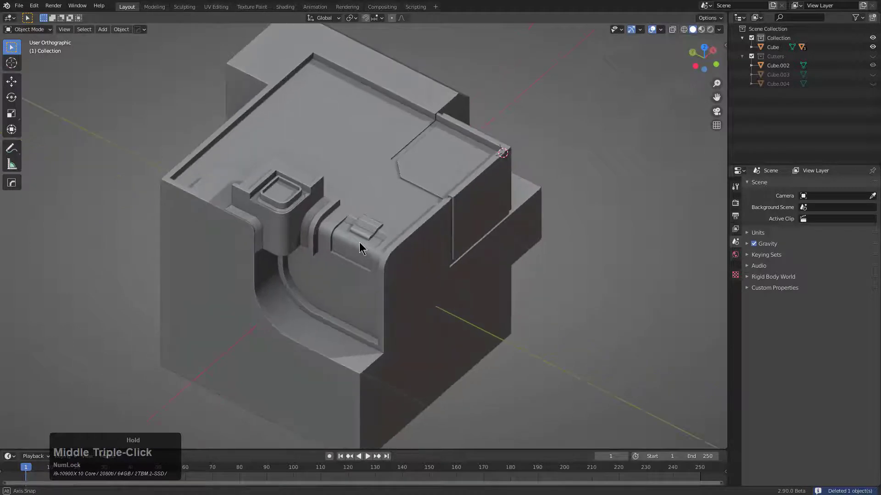